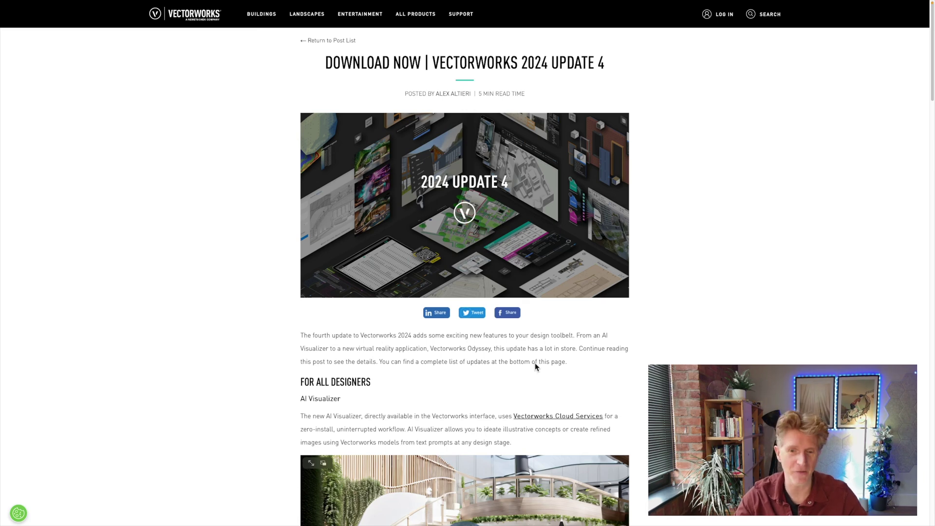
Read the introduction and AI Visualizer section of the Vectorworks 2024 Update 4 post and play its AI Visualizer video
scroll(656, 351, down, 1)
scroll(659, 351, down, 5)
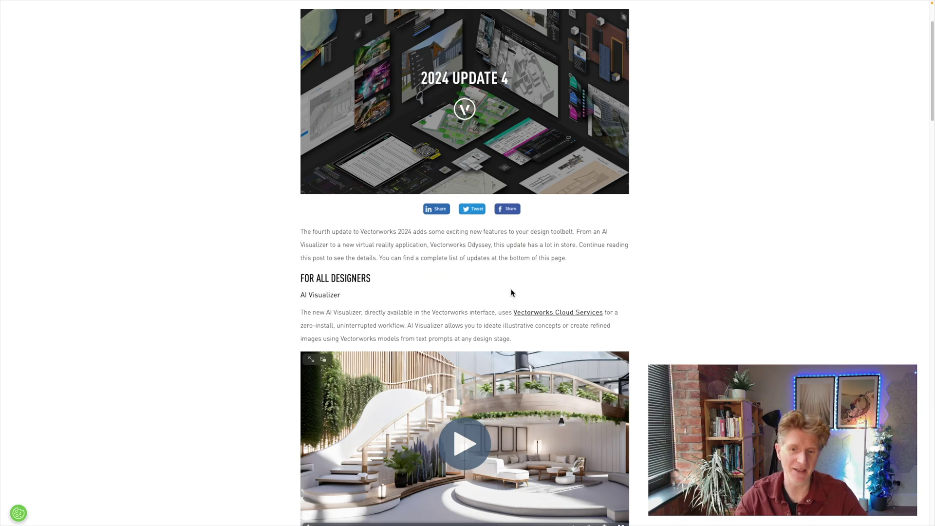
scroll(696, 270, down, 3)
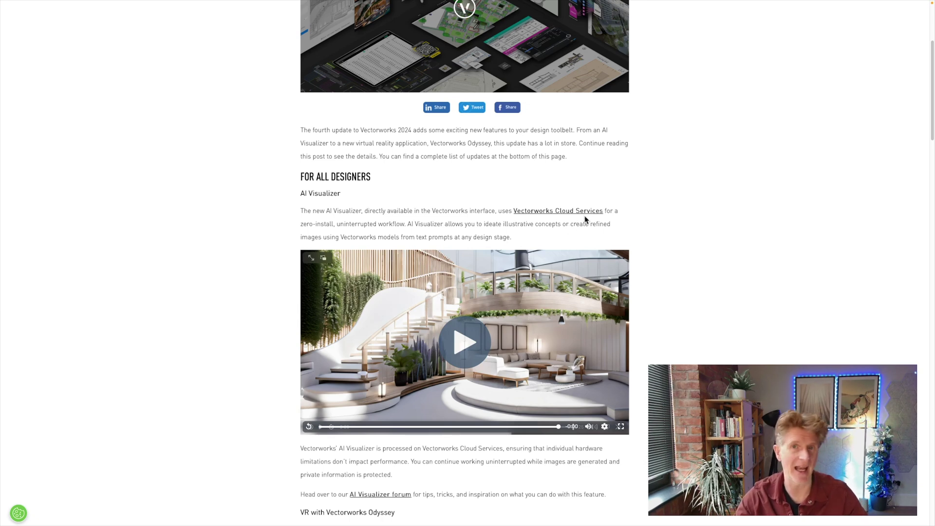
scroll(584, 218, down, 2)
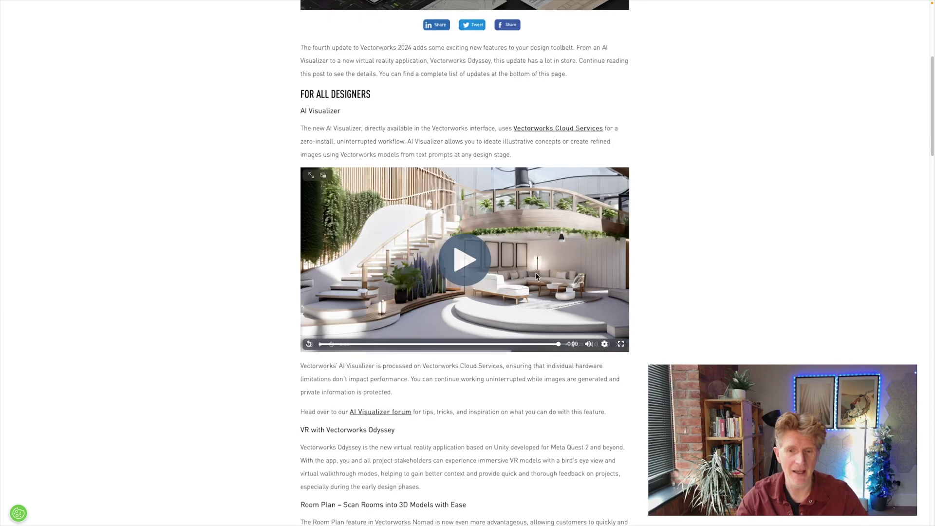
click(465, 260)
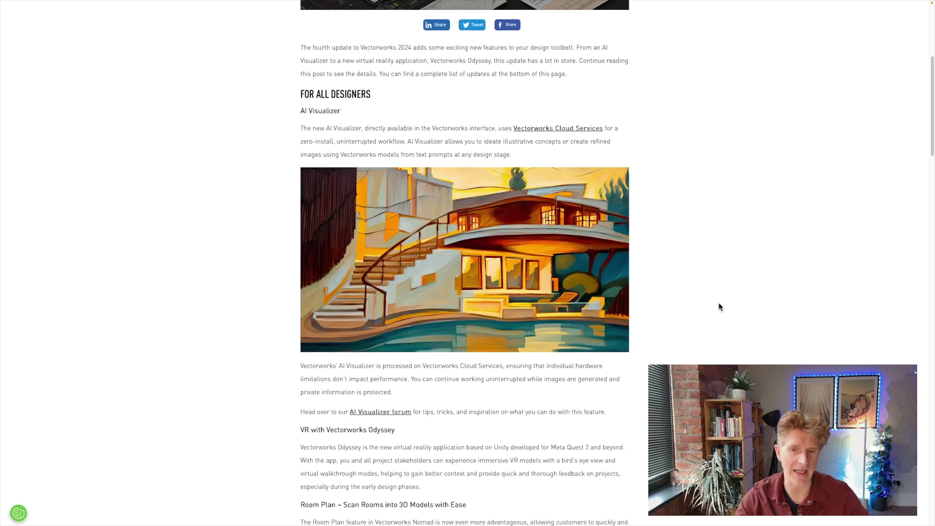
mouse_move(409, 245)
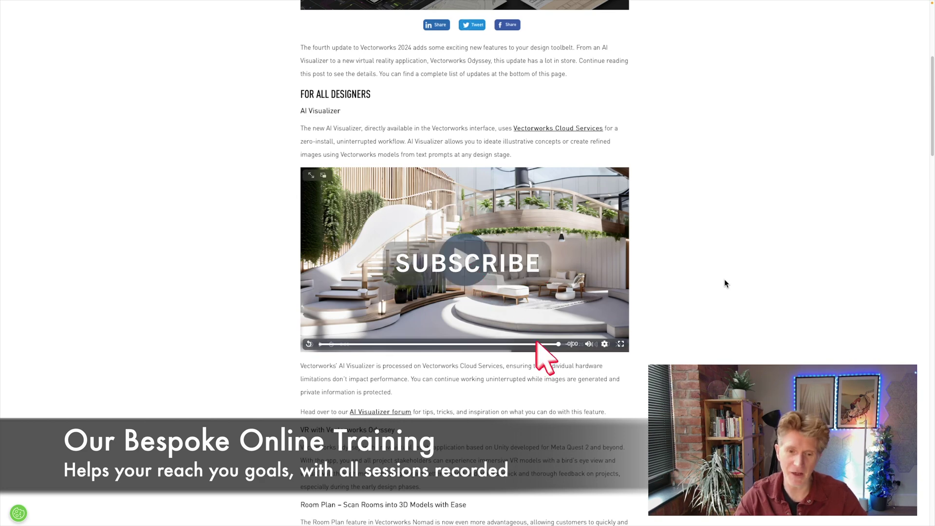
scroll(702, 313, down, 1)
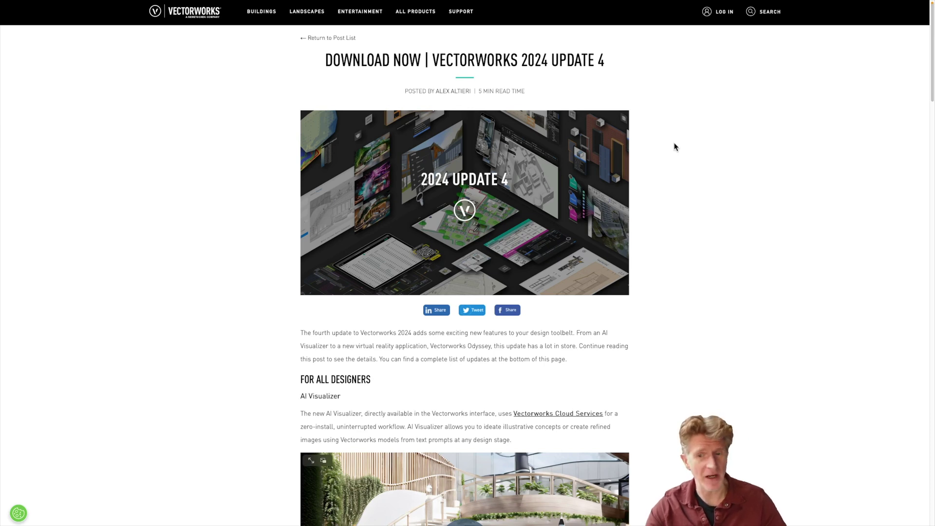
Review the AI Visualizer description under For All Designers in the update post
scroll(675, 147, down, 2)
scroll(673, 149, down, 1)
scroll(673, 149, down, 1)
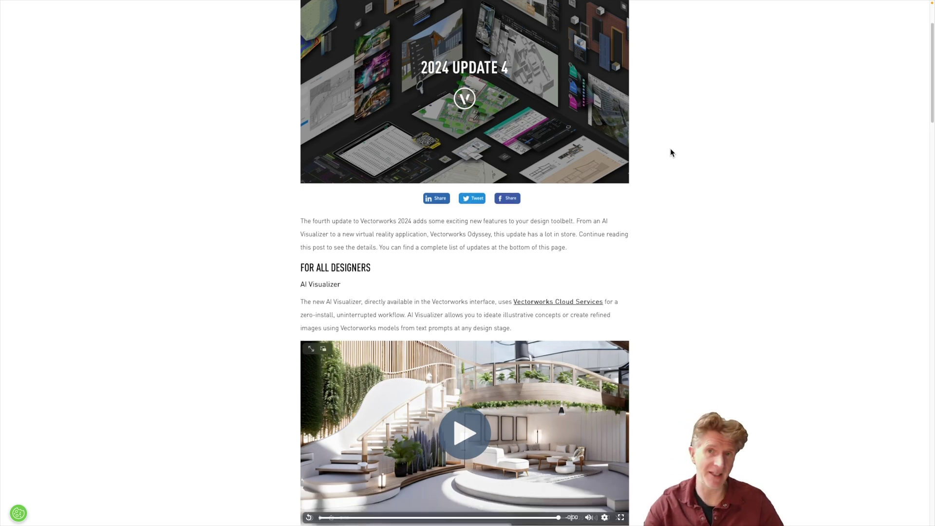
scroll(671, 149, down, 2)
scroll(674, 150, down, 1)
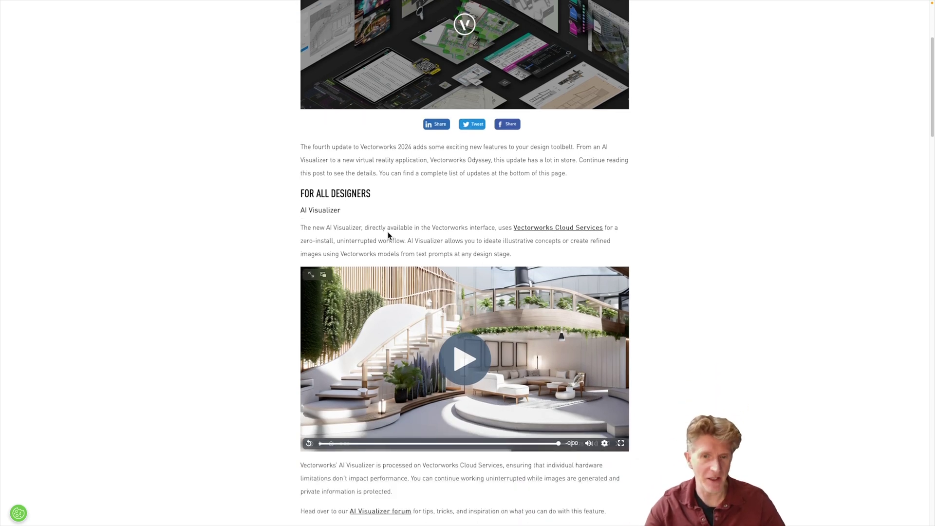
scroll(493, 251, down, 2)
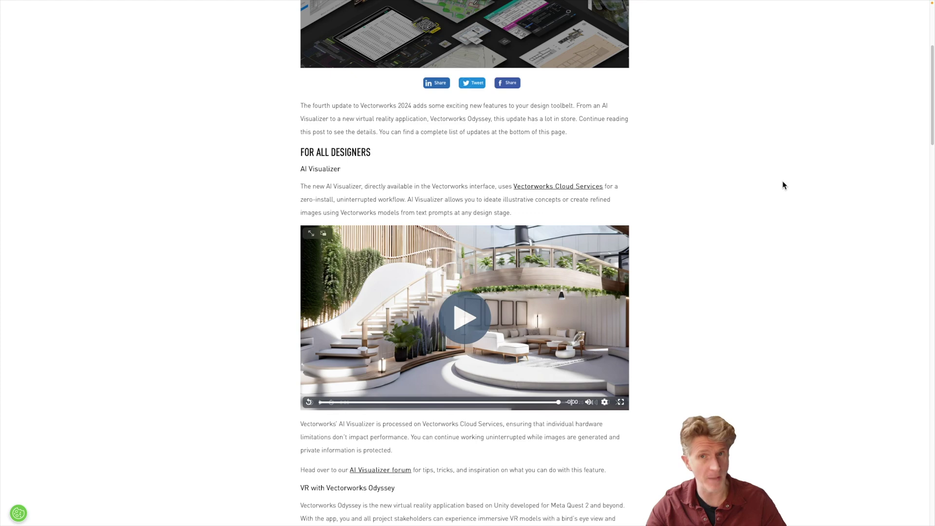
scroll(680, 255, up, 5)
Go to the open forum thread about the blank AI Visualizer and highlight the required Cloud Services version, 13.4.2742
mouse_move(819, 28)
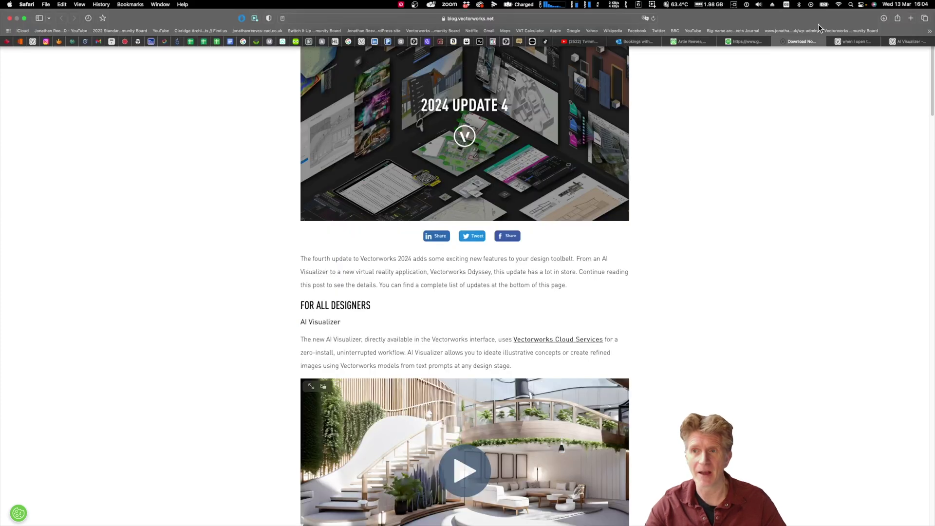
click(859, 42)
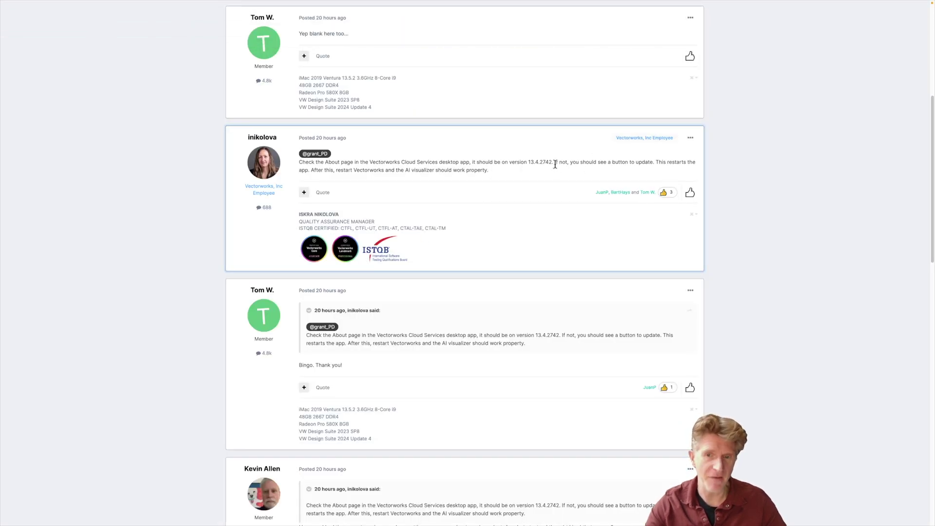
drag(552, 162, 528, 162)
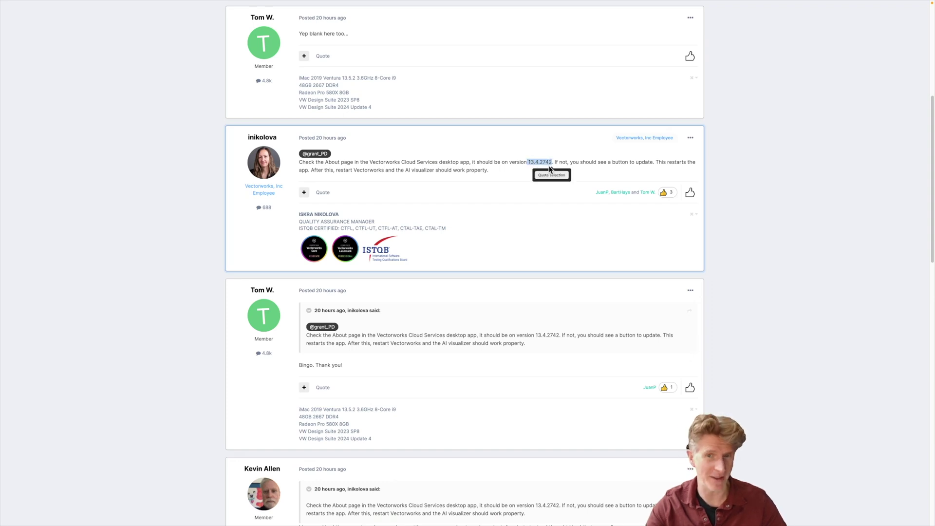
Open the Vectorworks Cloud Services desktop app and check its version on the About page
mouse_move(636, 516)
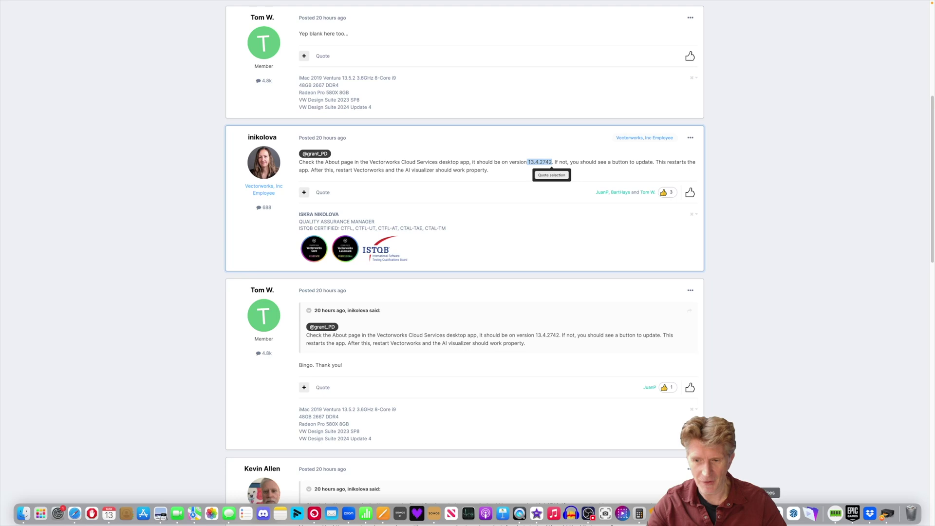
click(743, 514)
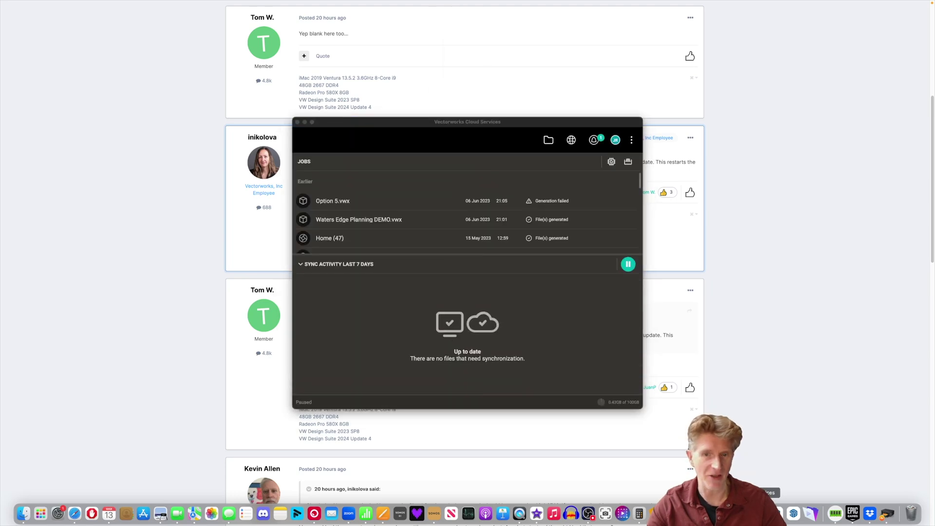
mouse_move(78, 4)
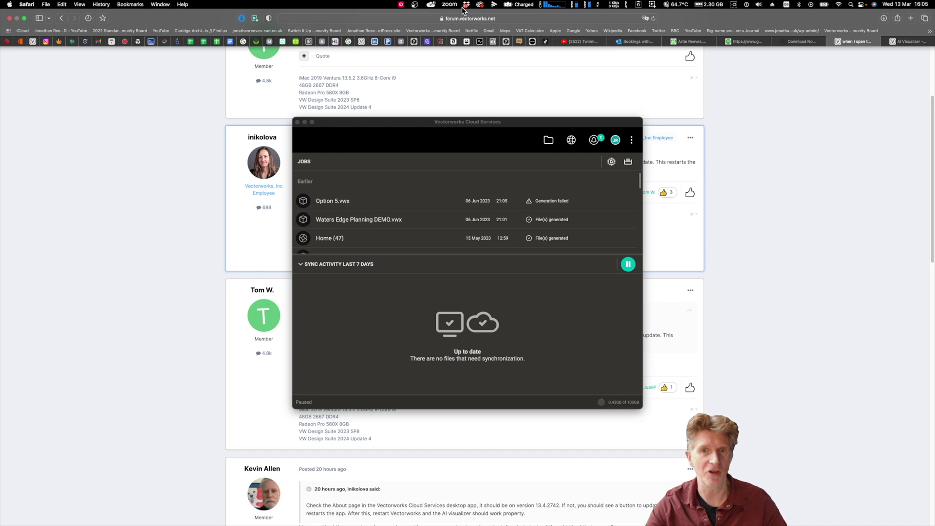
click(439, 5)
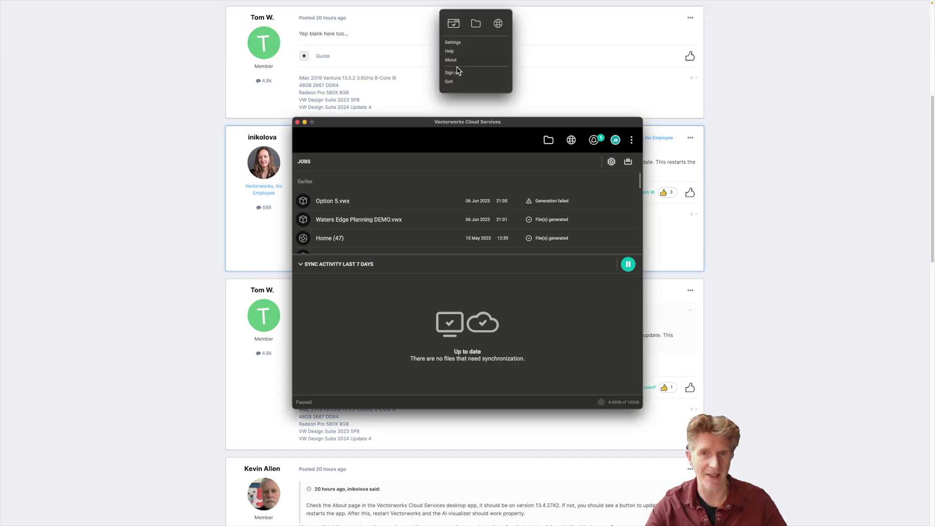
click(452, 59)
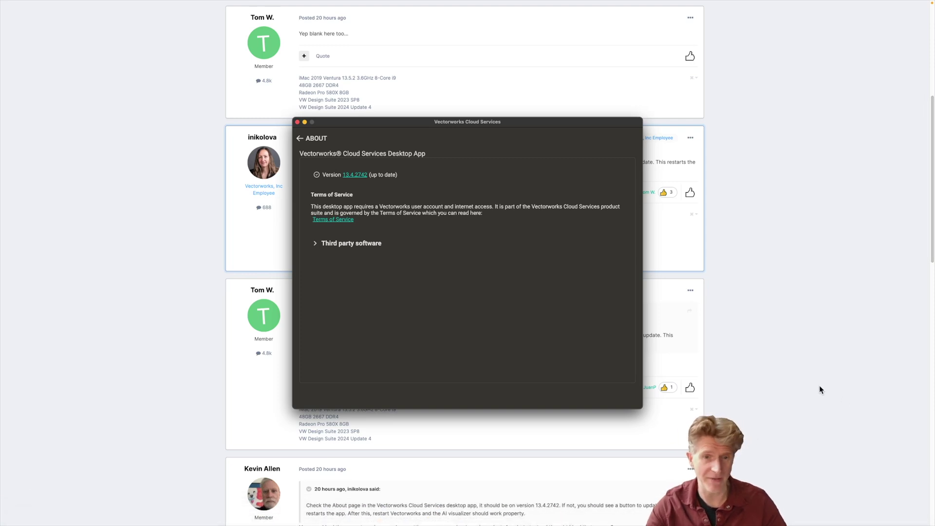
Switch to Vectorworks and orbit the 3D house model slightly with the Flyover tool, returning to the Selection tool
click(767, 513)
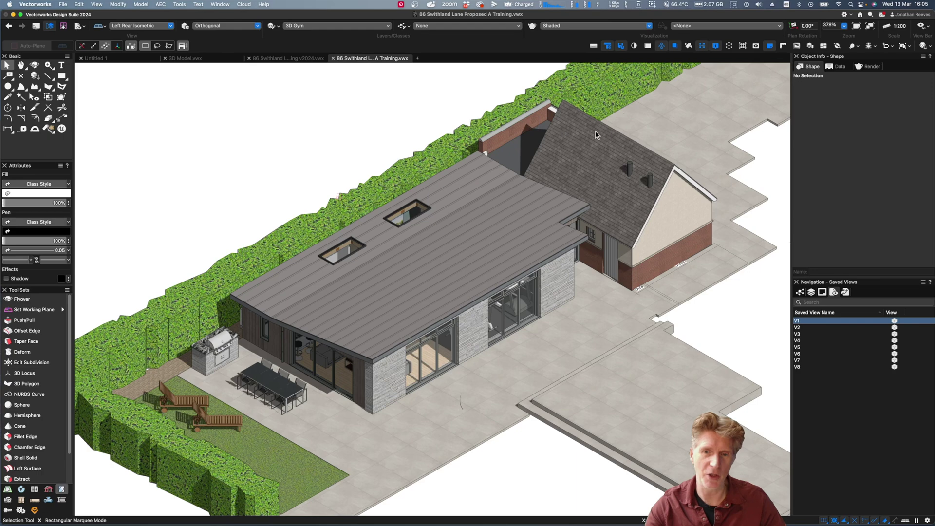
key(shift+c)
mouse_move(422, 352)
mouse_down()
mouse_move(409, 330)
mouse_move(437, 306)
mouse_move(388, 336)
mouse_move(405, 351)
mouse_move(428, 336)
mouse_up()
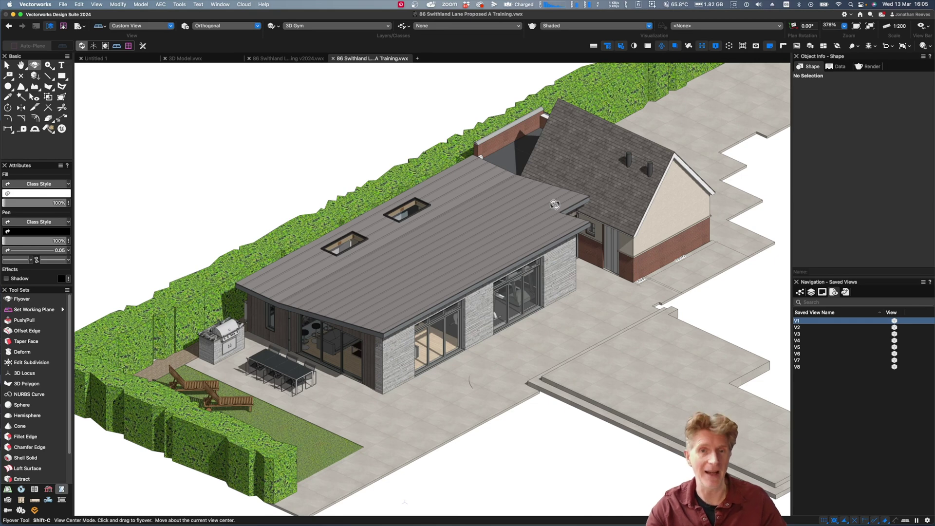
key(x)
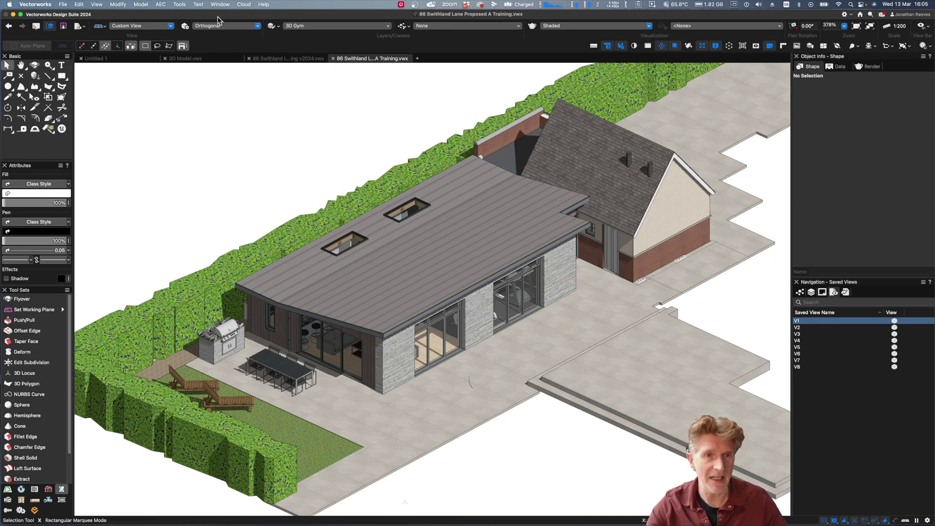
Open the active JRA Architect 2024 Mac SP4 workspace for editing in the Workspace Editor
click(180, 5)
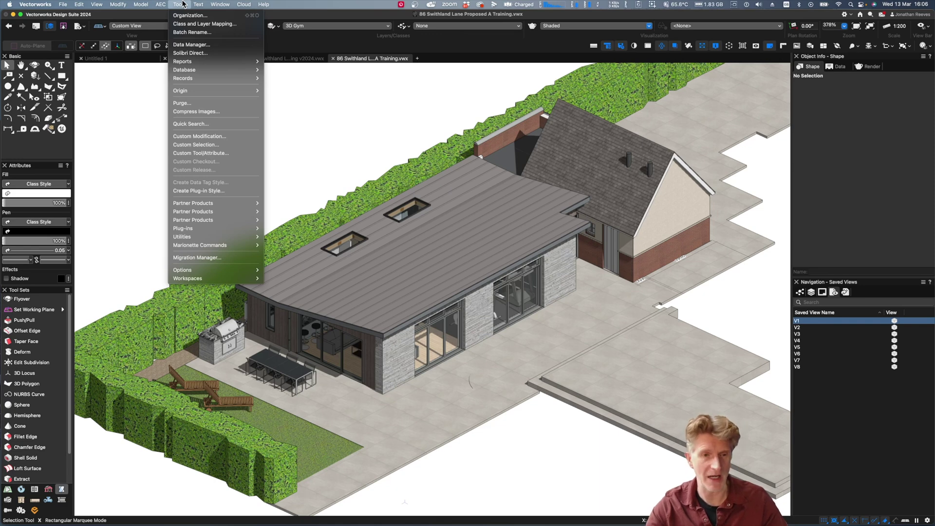
mouse_move(202, 280)
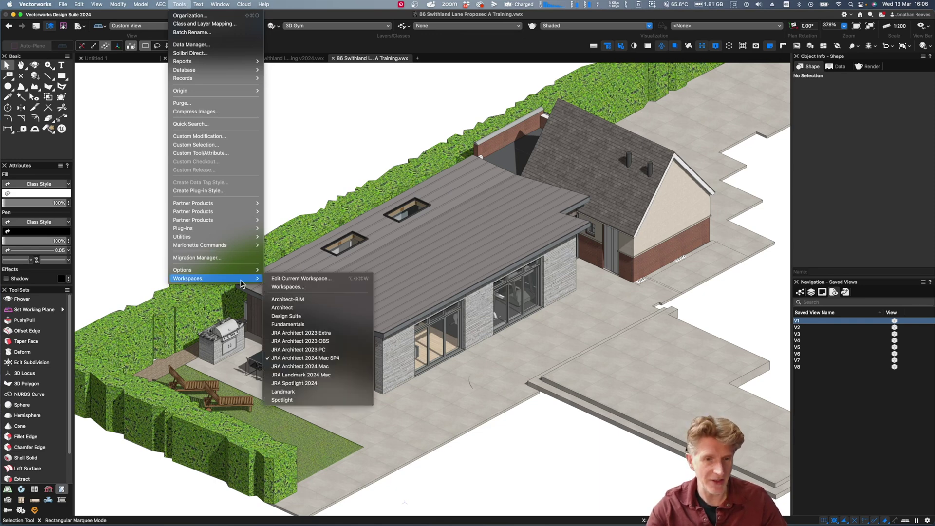
click(293, 288)
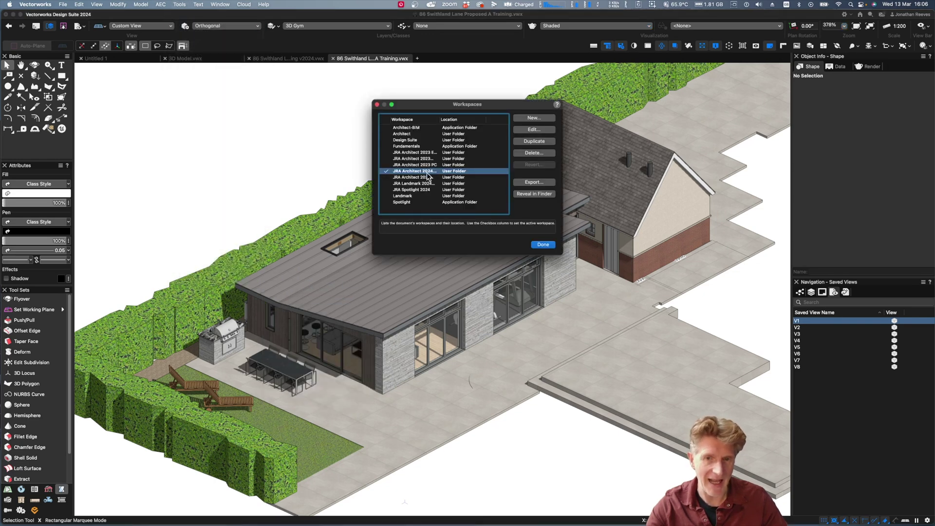
click(529, 132)
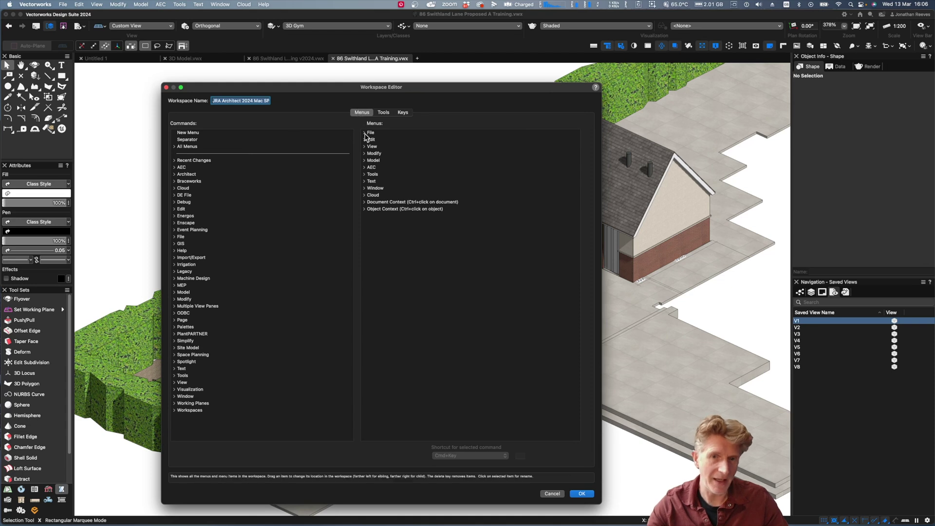
Add the AI Visualizer command to the workspace's Model menu just above Extrude and save the workspace
click(364, 160)
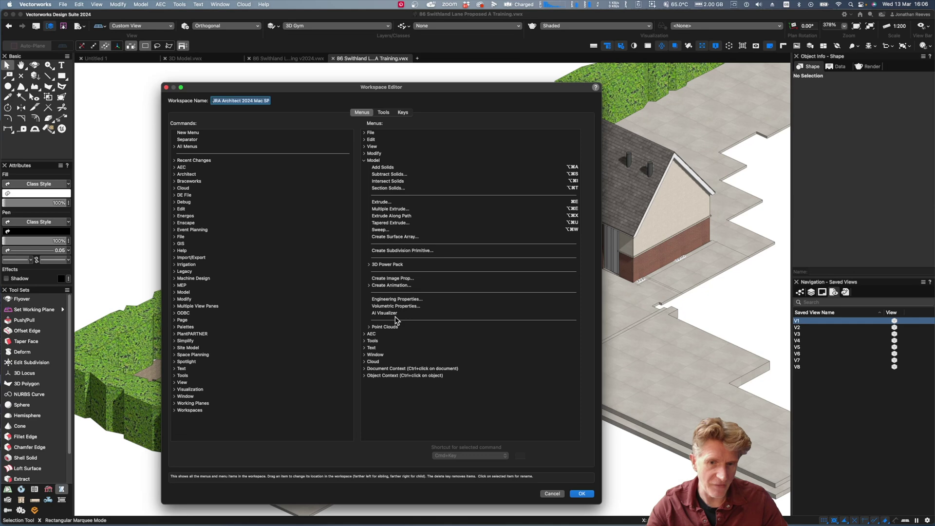
click(174, 147)
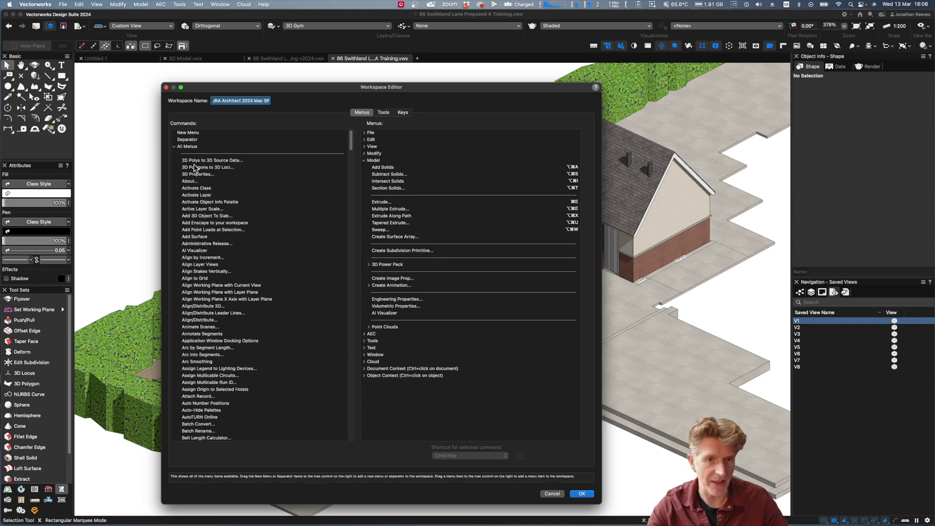
click(192, 251)
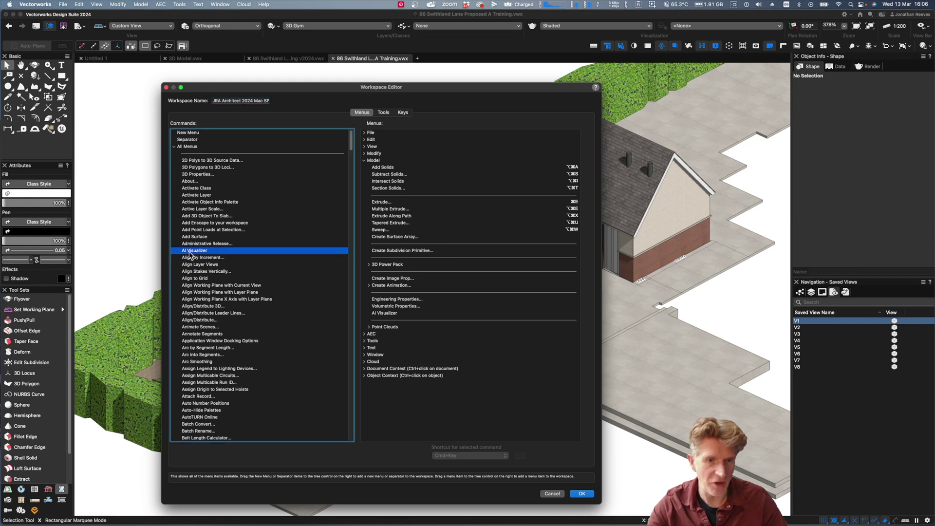
drag(191, 255, 396, 202)
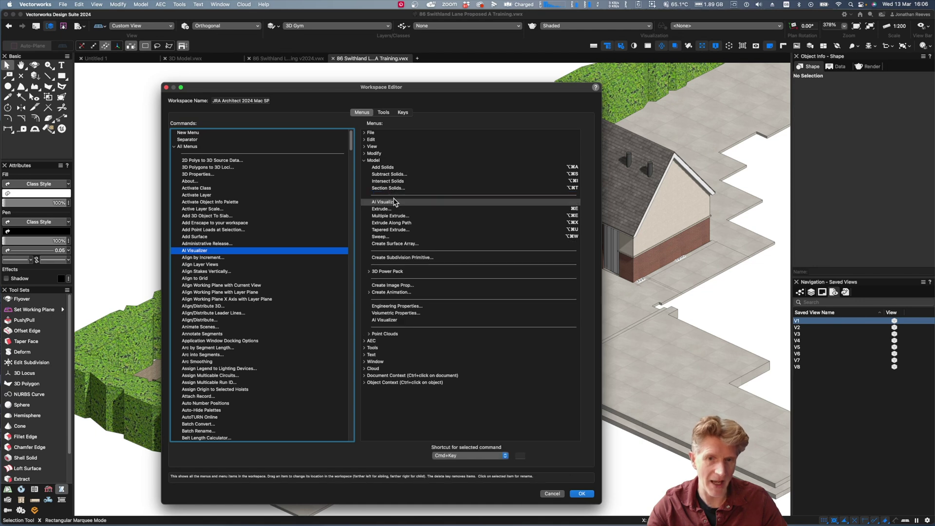
click(583, 494)
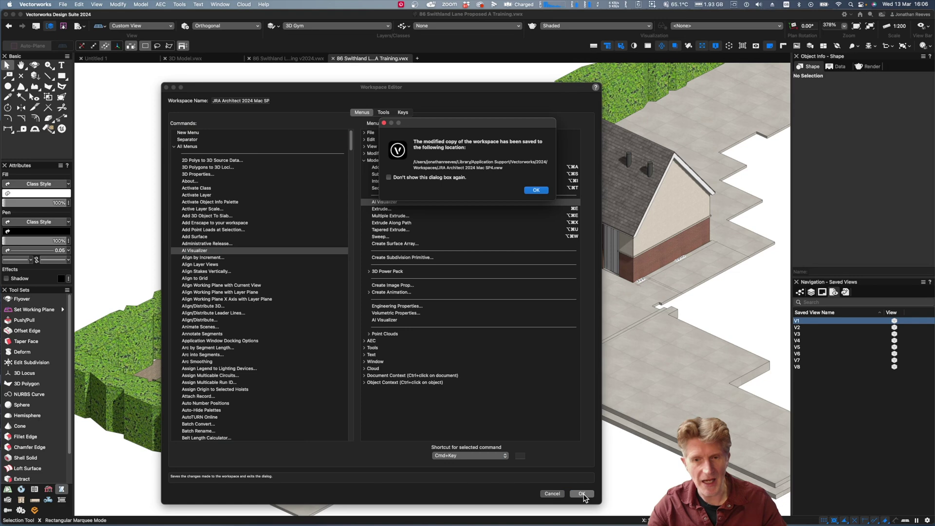
click(537, 190)
click(542, 247)
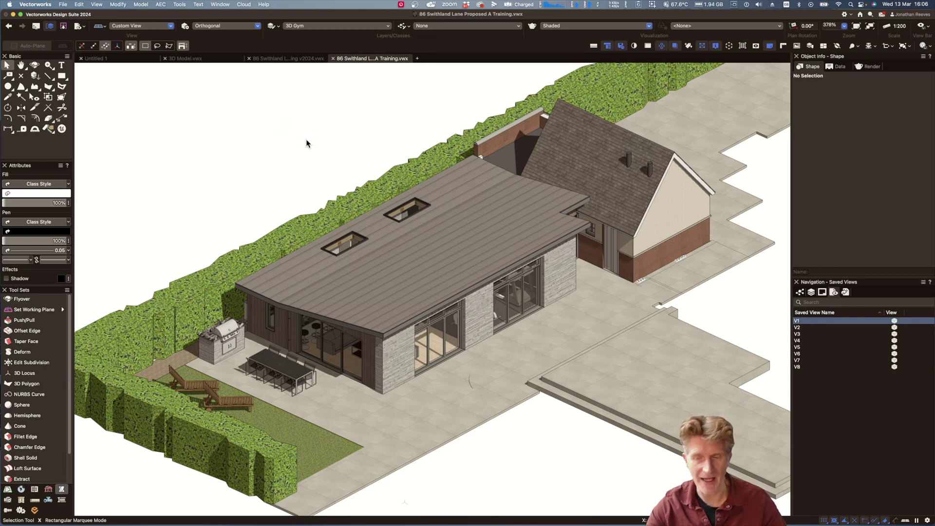
Show the saved views V2, V3, V4 and V6 of the model in turn
double_click(798, 328)
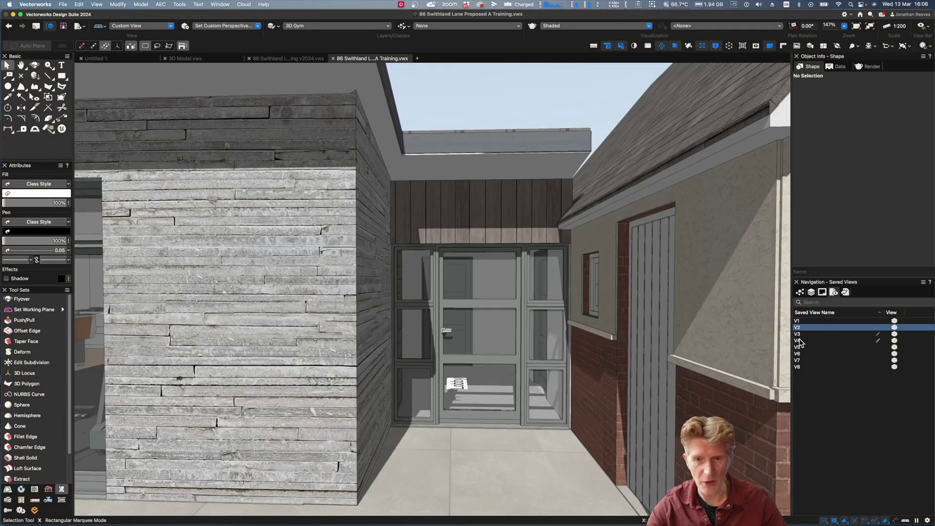
double_click(799, 335)
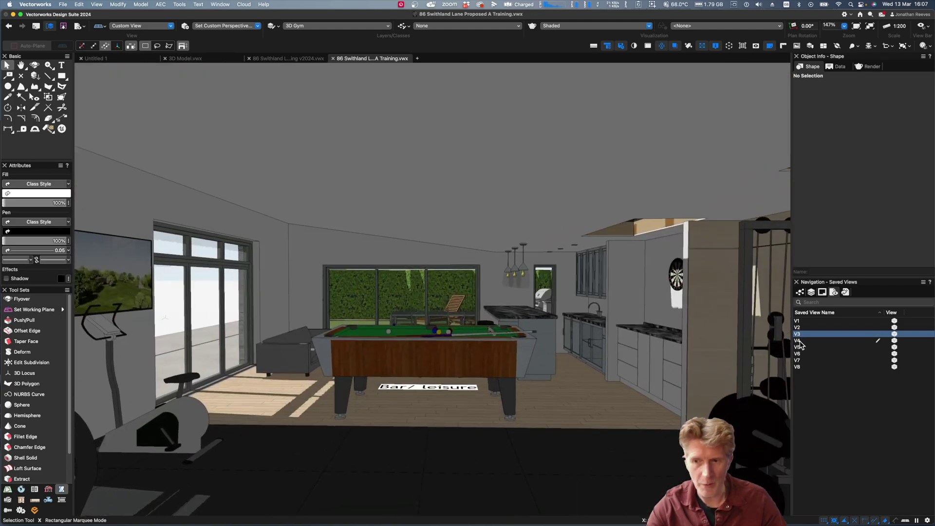
double_click(799, 341)
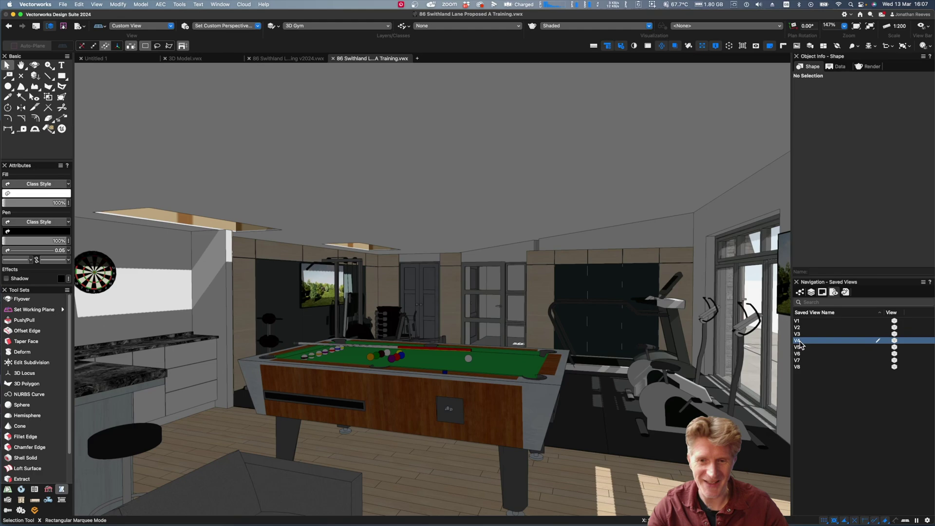
click(801, 354)
double_click(801, 354)
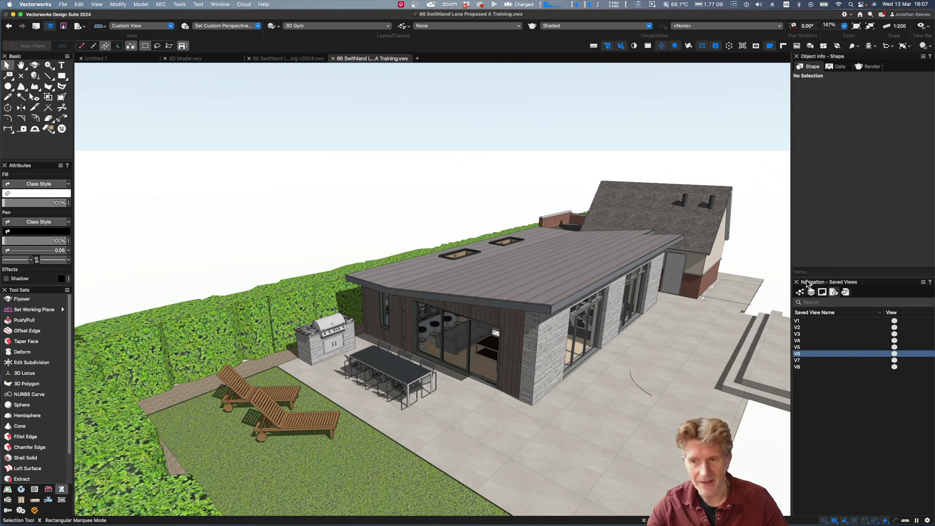
Open the Perspective 1 sheet layer, select its viewport and update the rendering
click(823, 293)
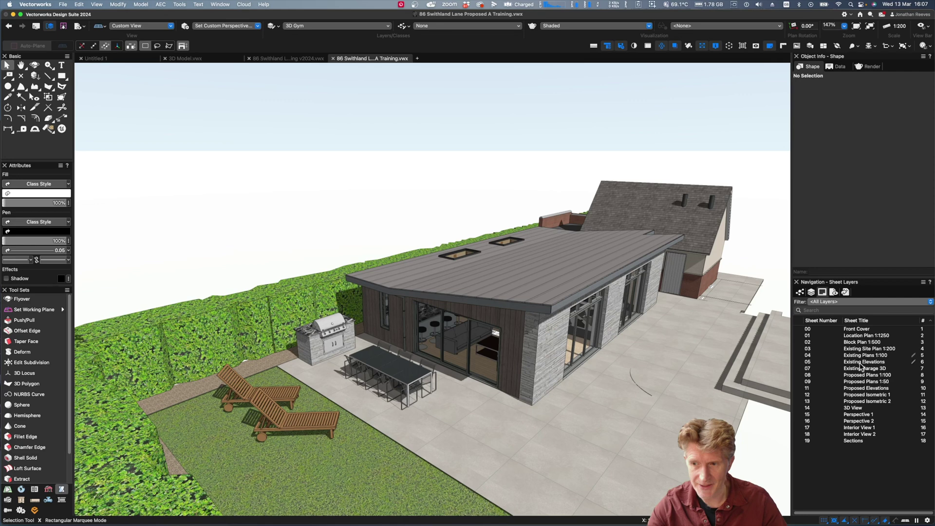
click(854, 417)
double_click(853, 418)
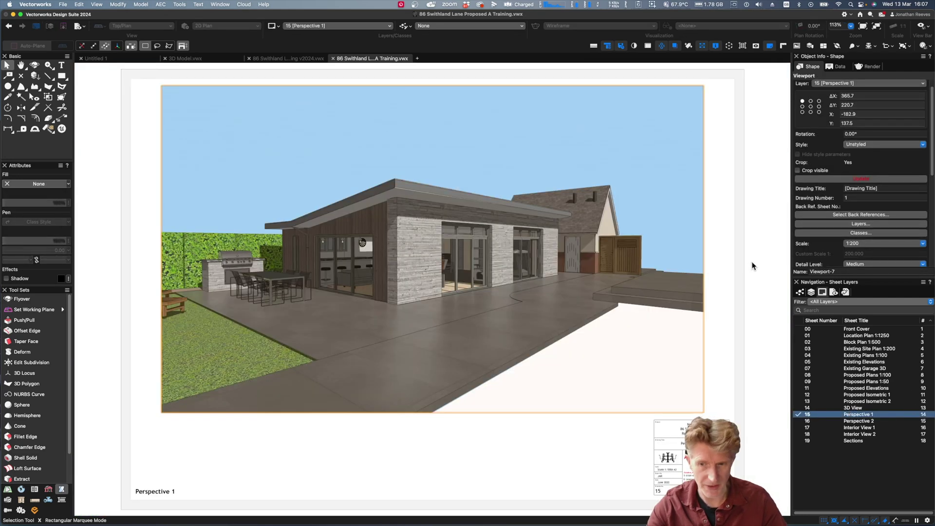
click(752, 265)
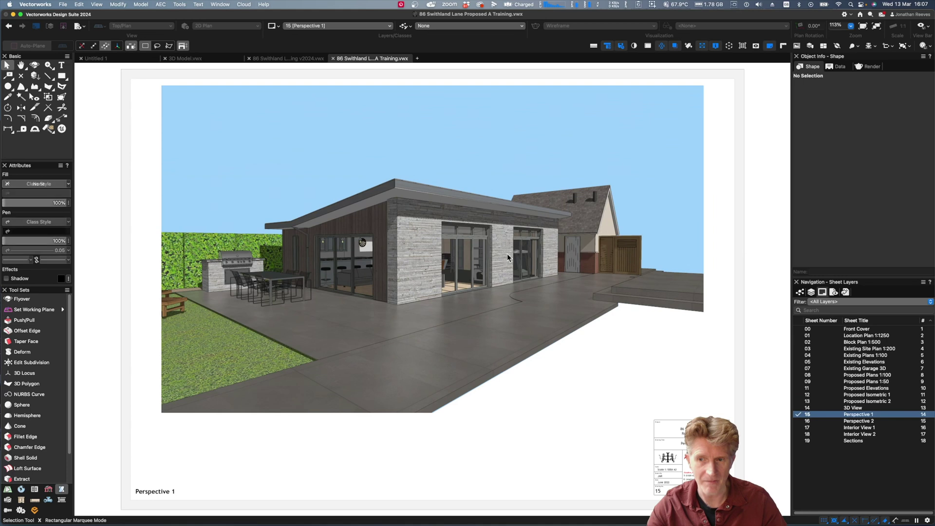
click(422, 235)
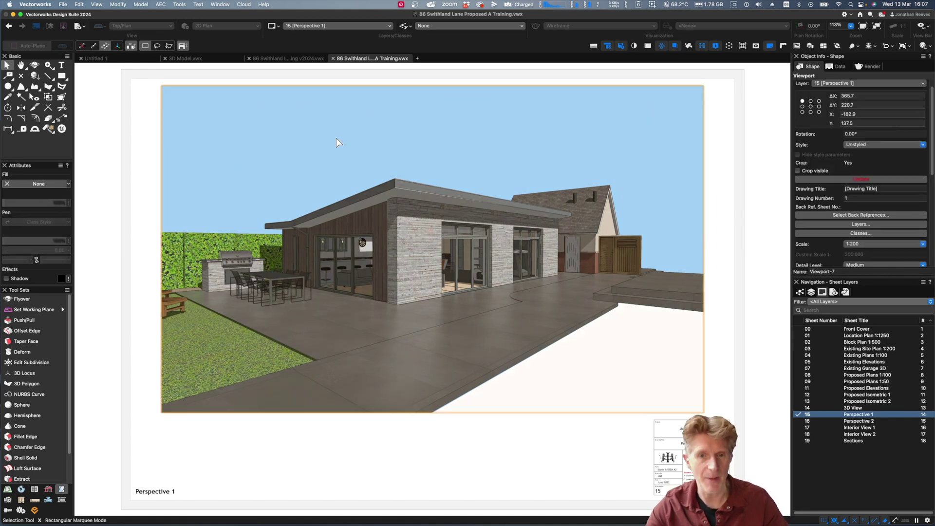
click(852, 180)
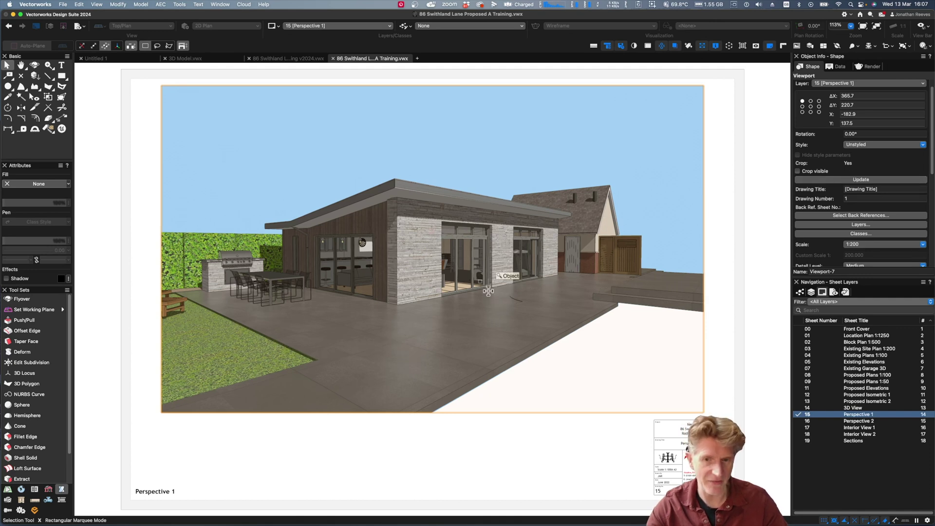
Open the AI Visualizer web palette and refresh its Vectorworks image from the selected viewport, declining to save the document
click(223, 5)
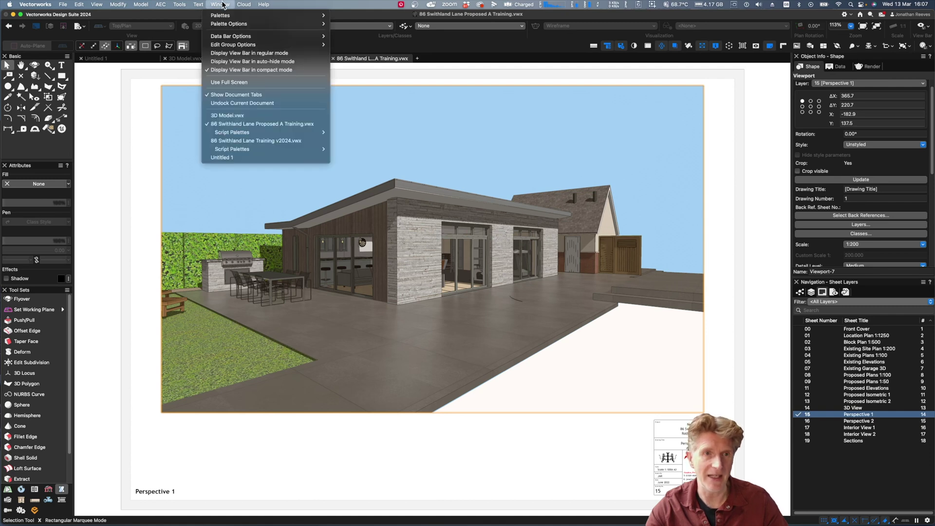
mouse_move(221, 17)
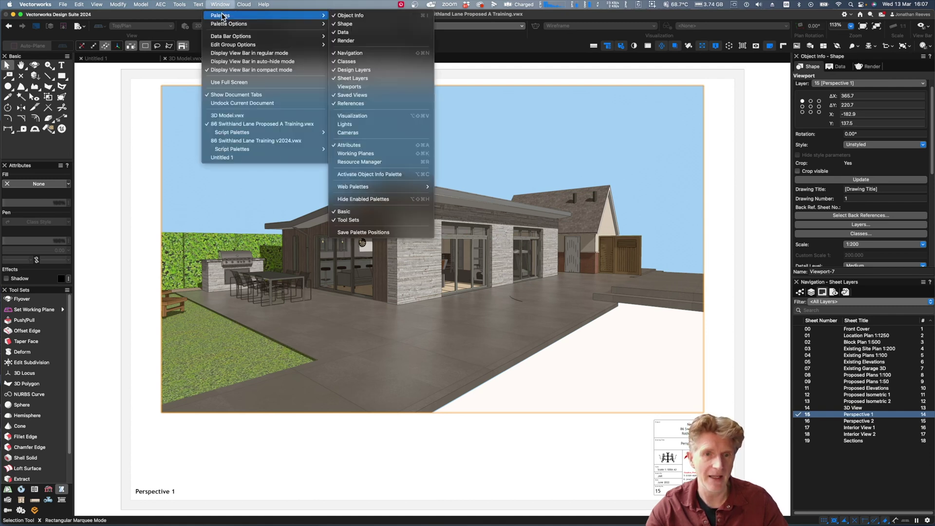
mouse_move(405, 186)
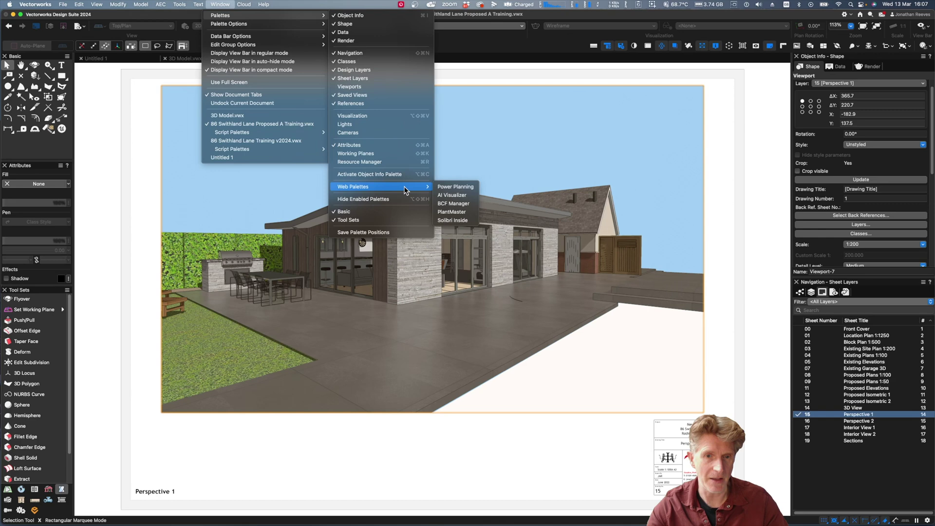
click(453, 195)
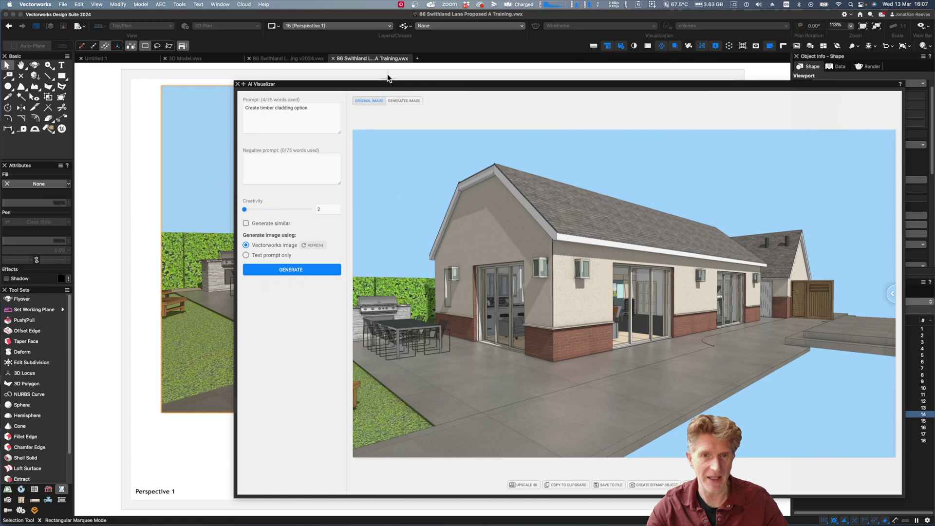
drag(387, 86, 268, 55)
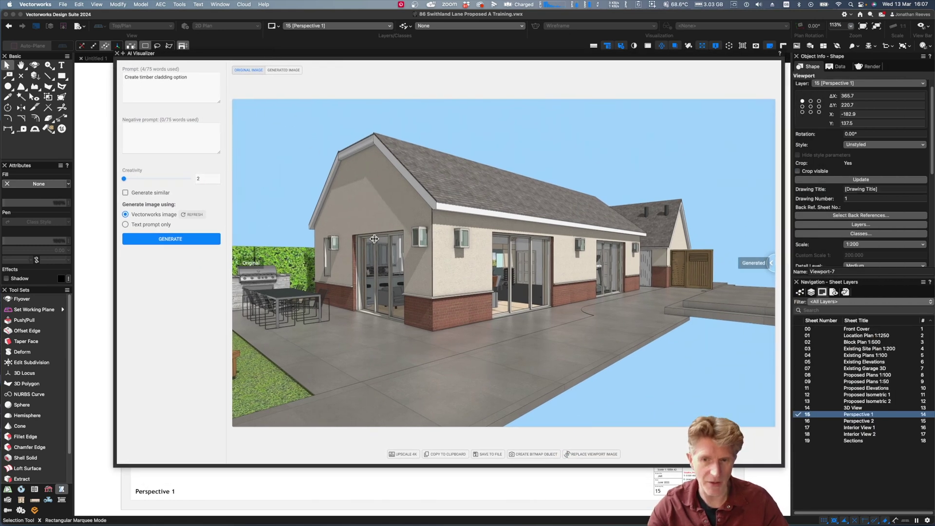
click(195, 215)
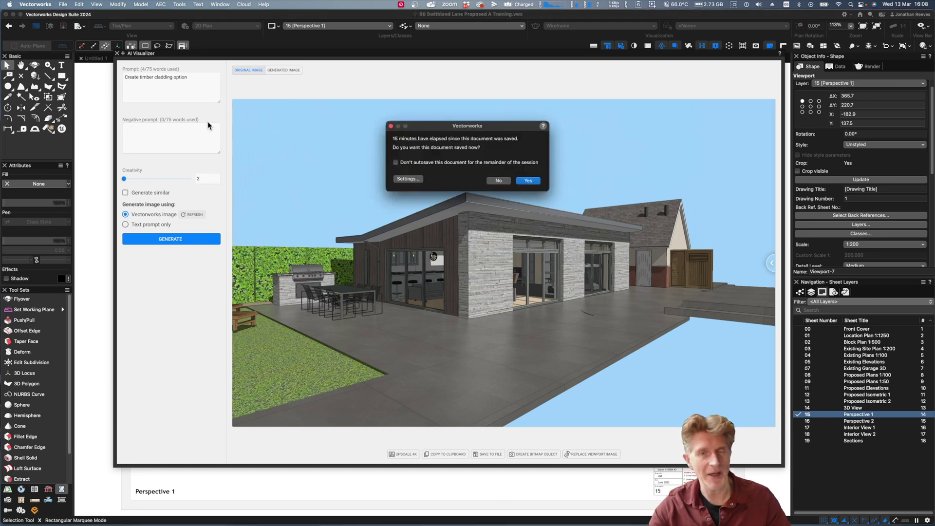
click(498, 181)
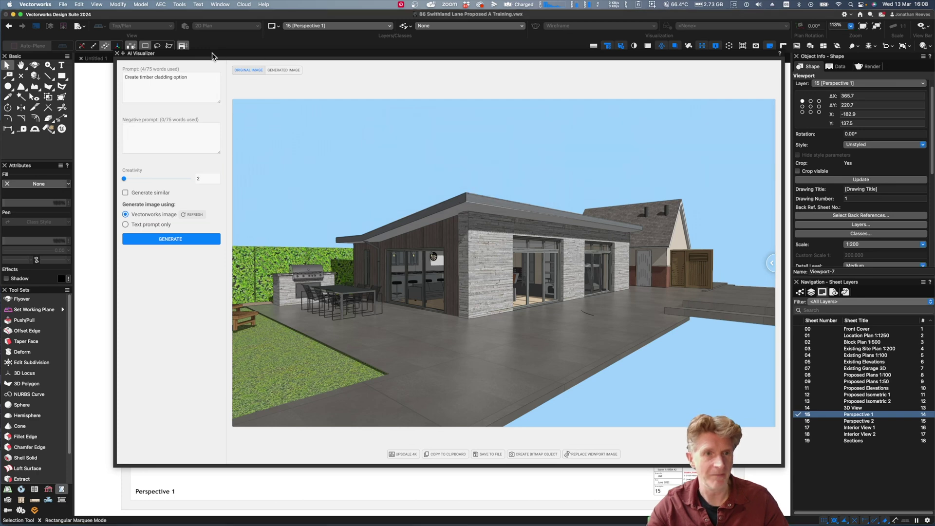
Enlarge and reposition the AI Visualizer window so the source image shows larger
drag(170, 50, 157, 59)
click(111, 64)
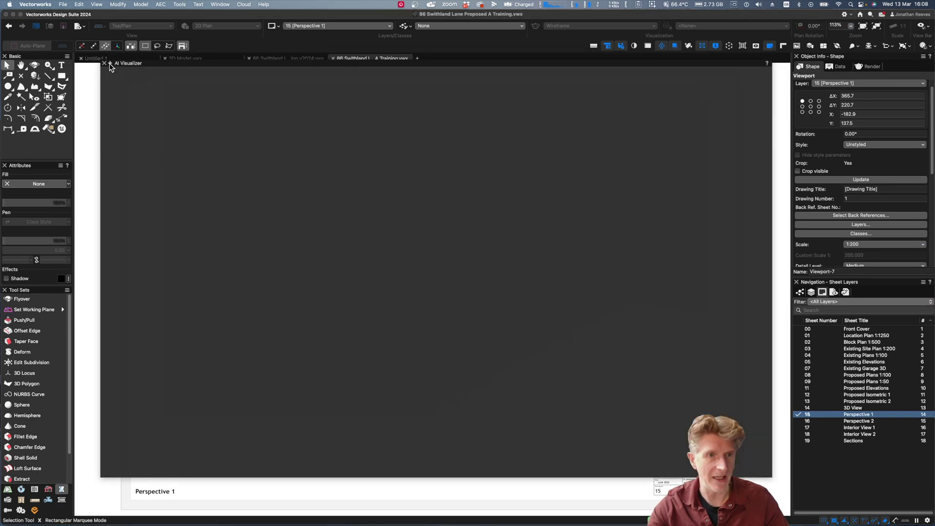
click(111, 64)
mouse_move(134, 69)
mouse_down()
mouse_move(186, 73)
mouse_move(131, 66)
mouse_up()
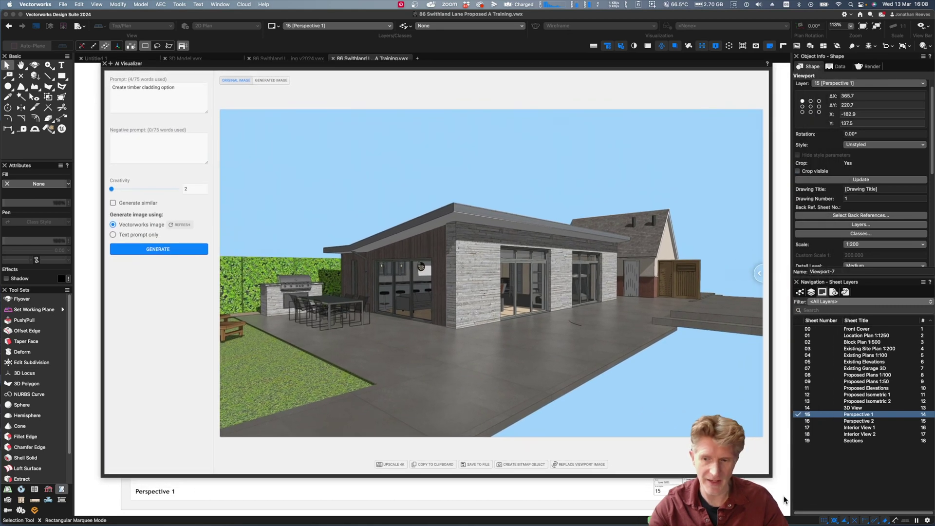
drag(771, 473, 895, 519)
drag(232, 66, 155, 35)
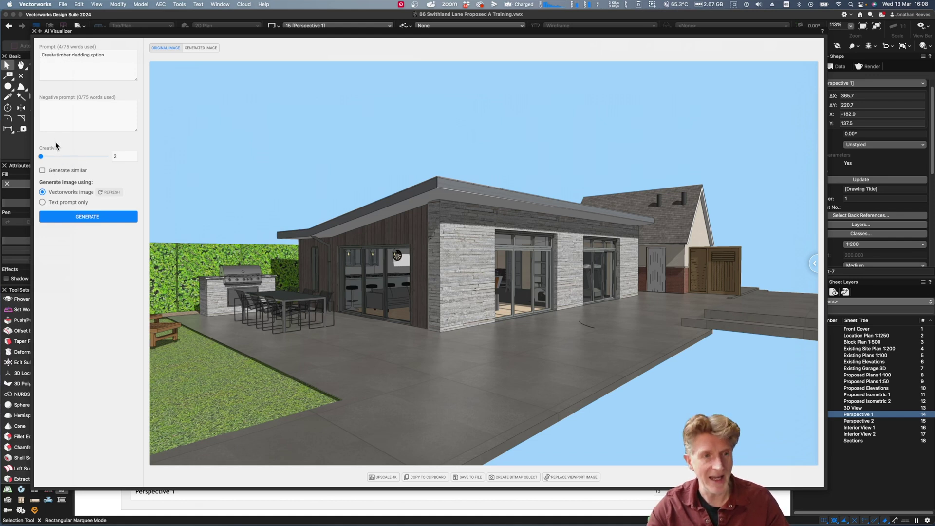
Enter the negative prompt "do not replace stone", set Creativity to 1 and generate the timber cladding image from the Vectorworks image
click(54, 108)
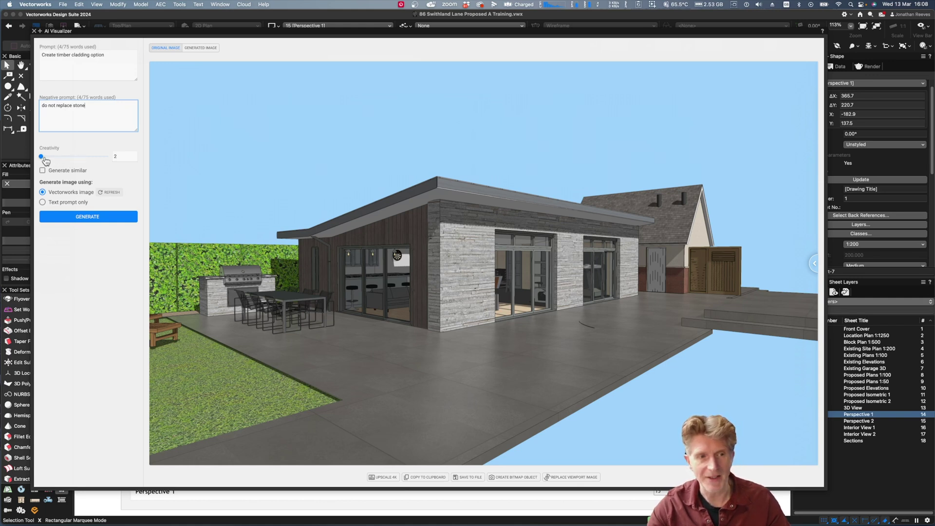
mouse_move(42, 158)
mouse_down()
mouse_move(114, 161)
mouse_move(36, 157)
mouse_up()
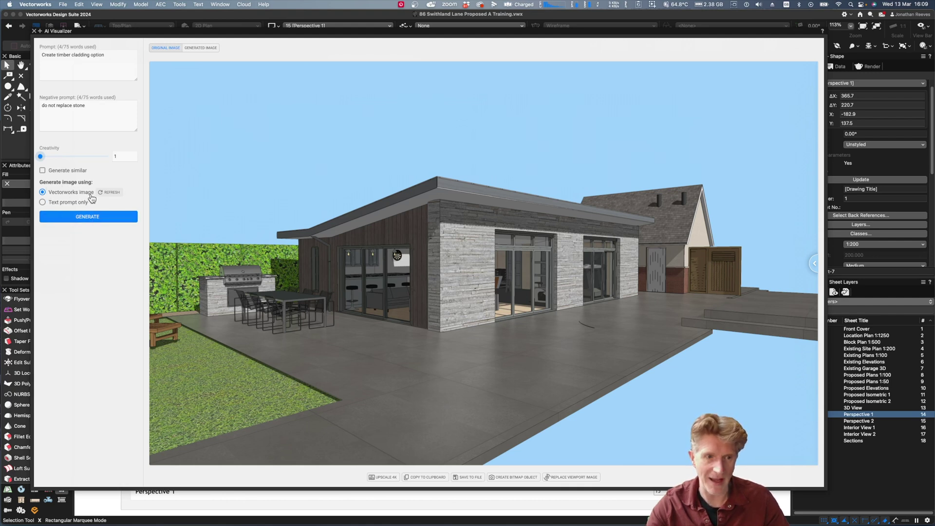
click(97, 219)
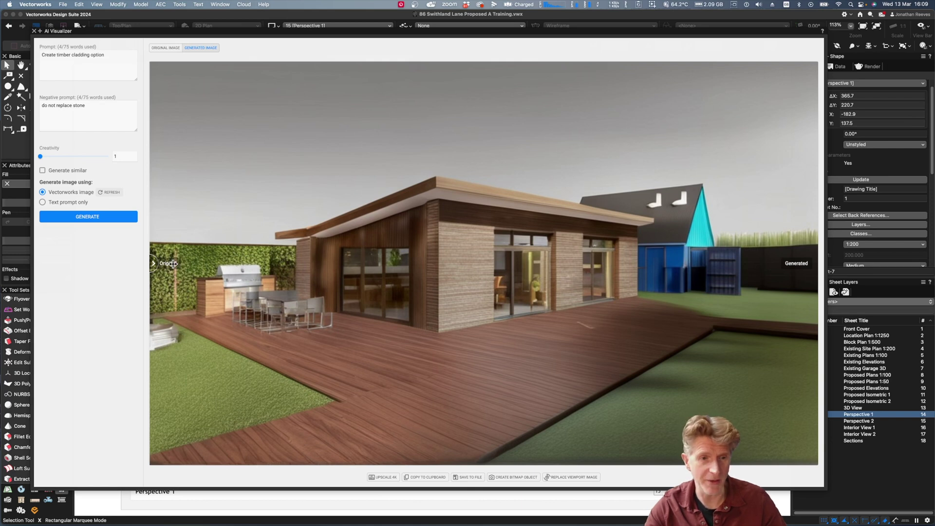
Compare the original and generated images with the before/after divider, ending on the full generated image
drag(154, 263, 124, 291)
drag(155, 262, 655, 263)
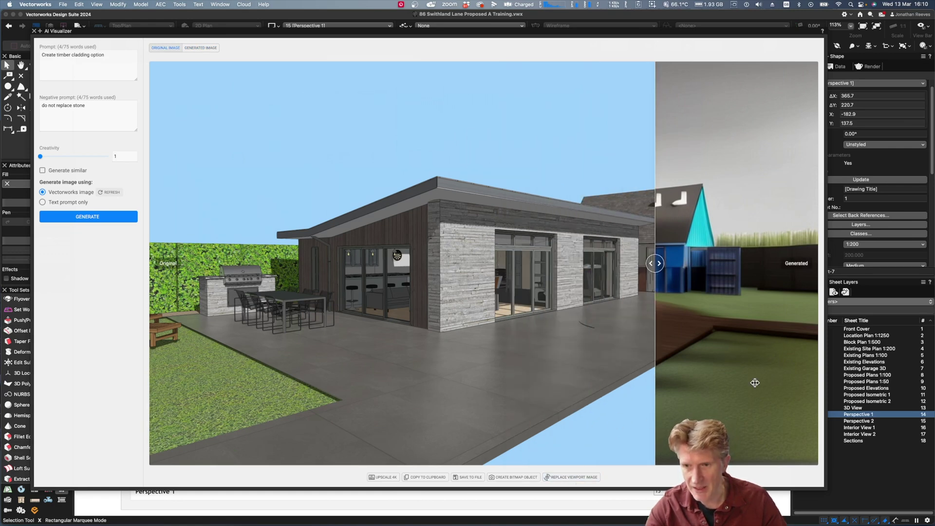
drag(658, 263, 293, 282)
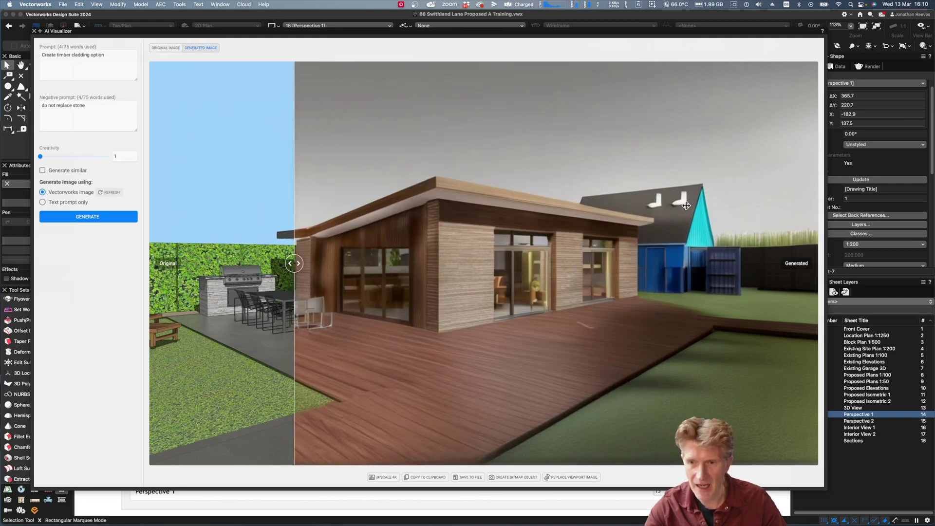
drag(297, 266, 152, 266)
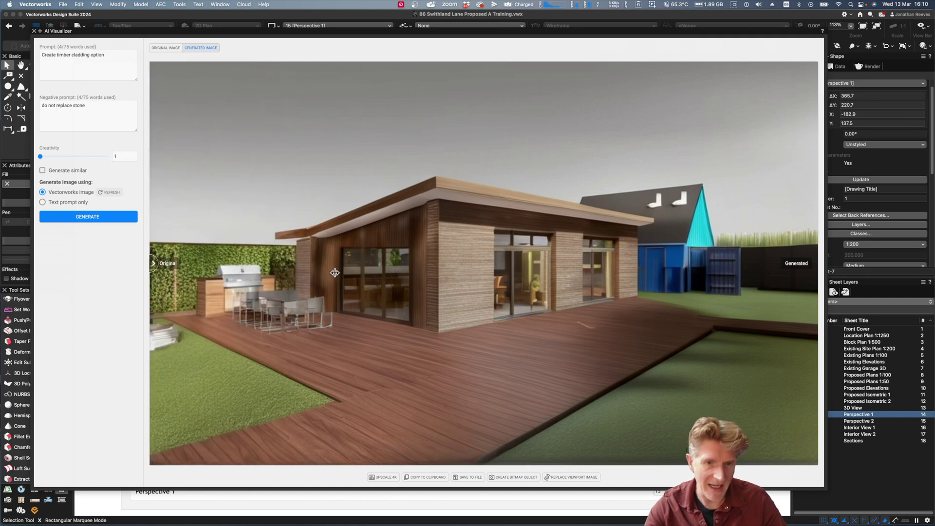
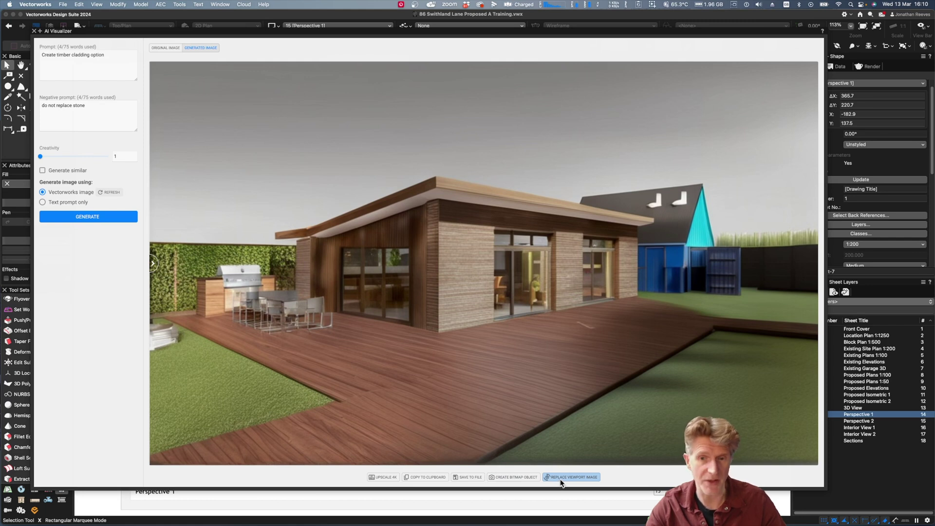
Create a bitmap object from the generated image on the sheet and close the AI Visualizer
click(517, 481)
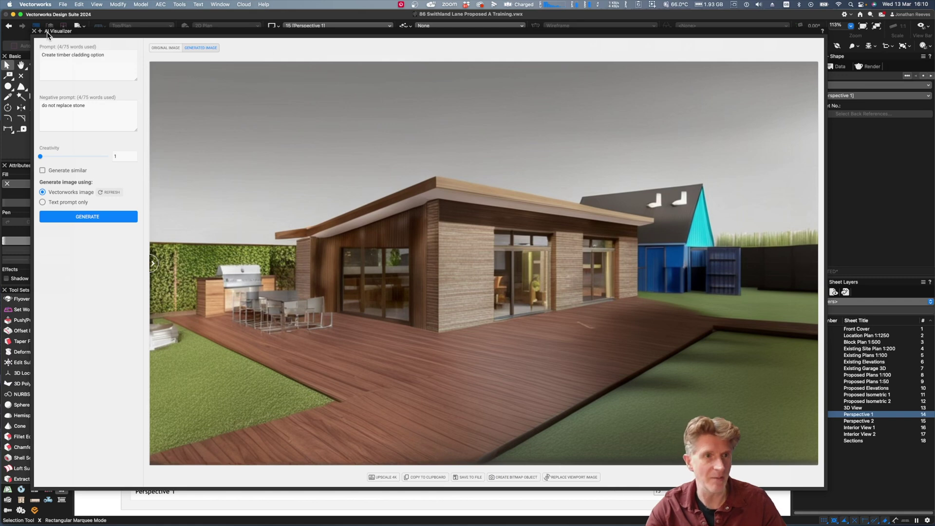
drag(824, 488, 601, 394)
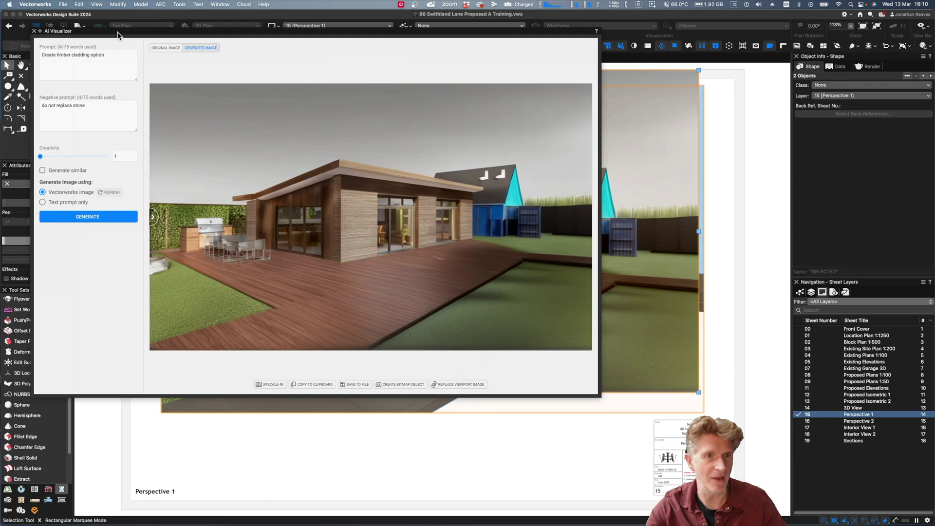
click(34, 31)
Move the generated bitmap outside the sheet's right edge and scale it down to about 218 by 131 mm, near the sheet's upper edge
scroll(367, 293, down, 5)
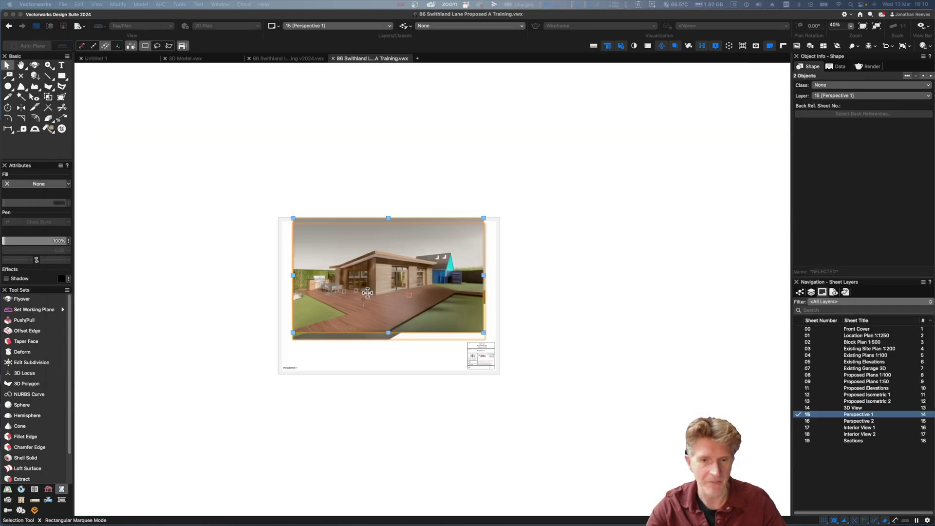
click(383, 191)
drag(424, 255, 587, 259)
scroll(573, 288, up, 2)
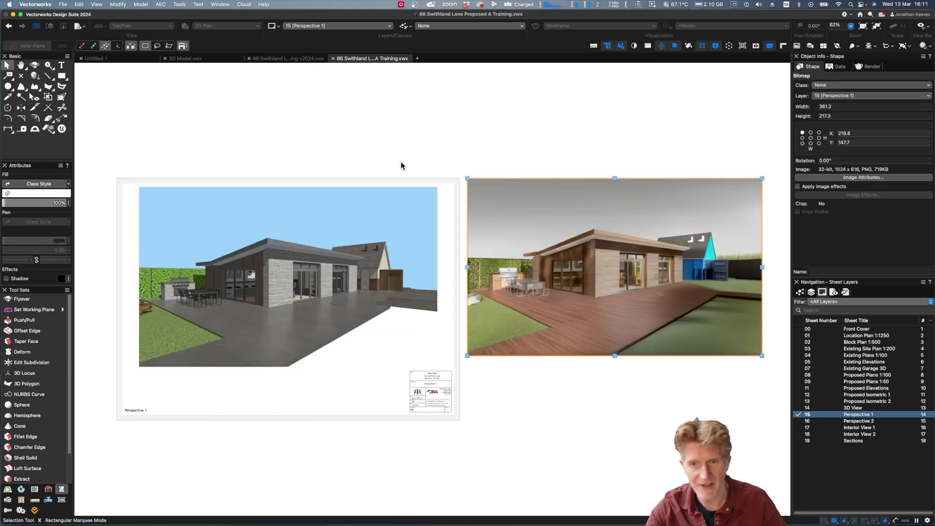
drag(762, 178, 646, 249)
drag(558, 282, 559, 232)
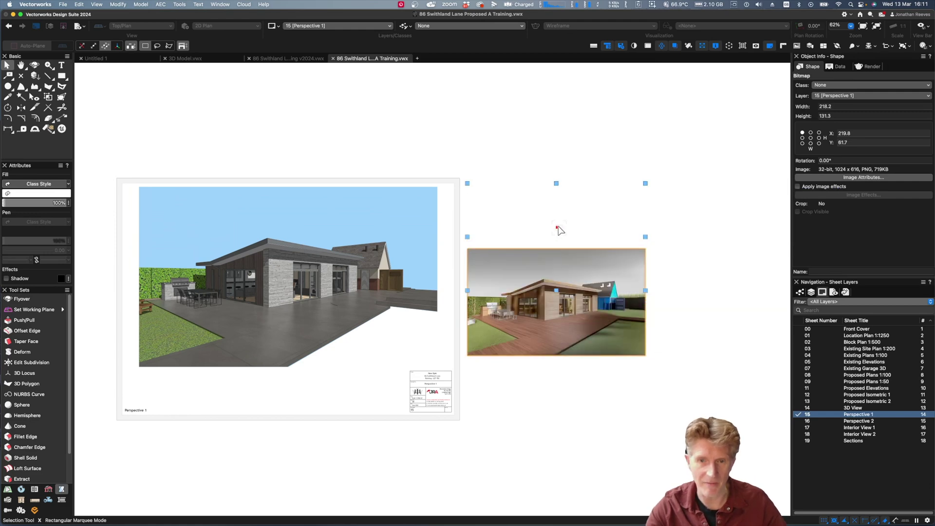
scroll(563, 231, up, 5)
middle_drag(593, 260, 496, 256)
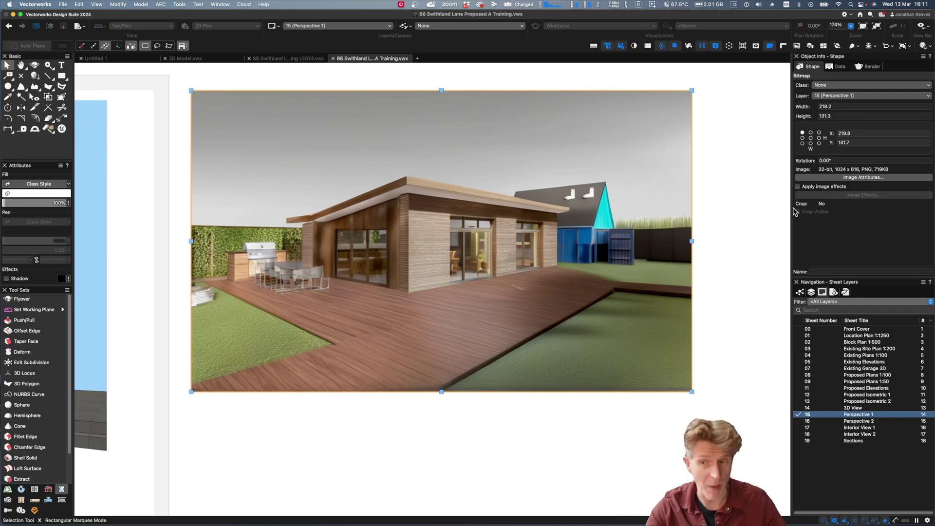
Apply image effects to the bitmap: increase the exposure, add slight sepia and soft edges, and auto-level it
click(798, 187)
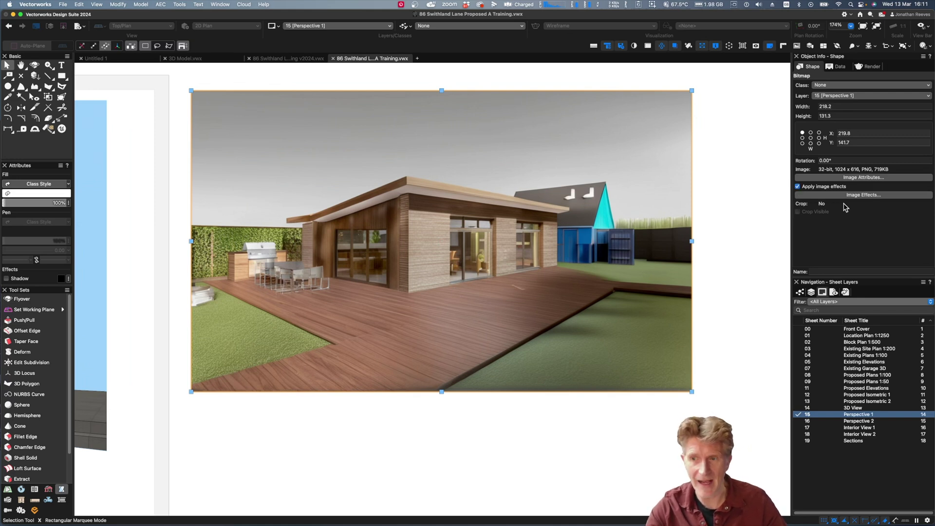
click(861, 195)
drag(685, 160, 569, 254)
mouse_move(684, 295)
mouse_down()
mouse_move(655, 297)
mouse_move(709, 297)
mouse_move(698, 296)
mouse_up()
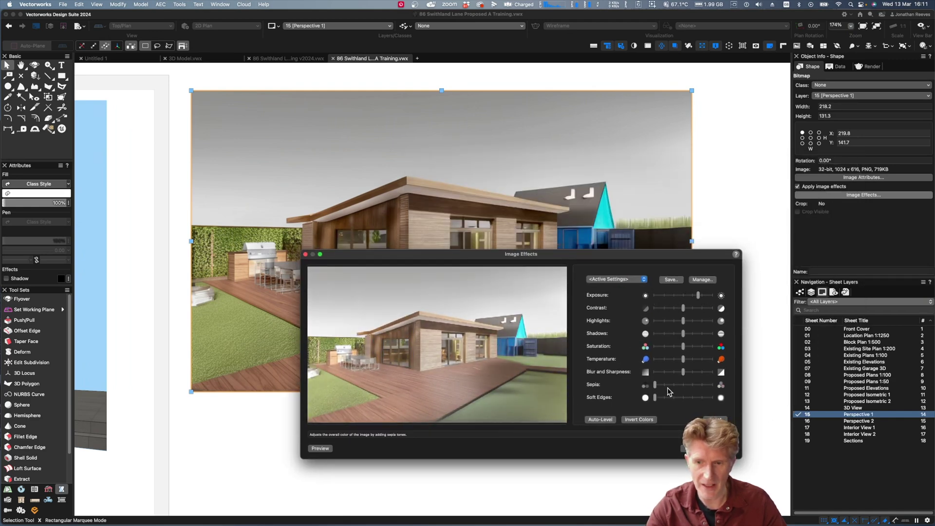
drag(656, 397, 692, 397)
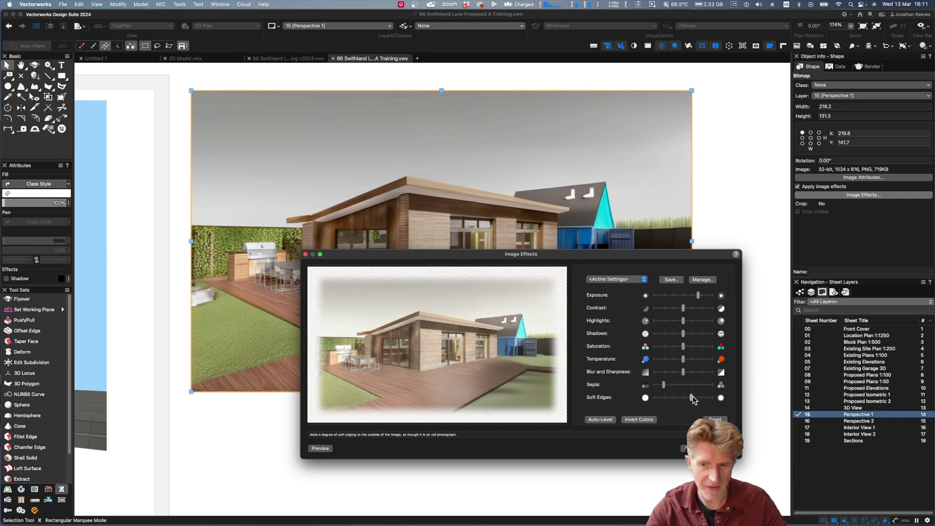
click(607, 420)
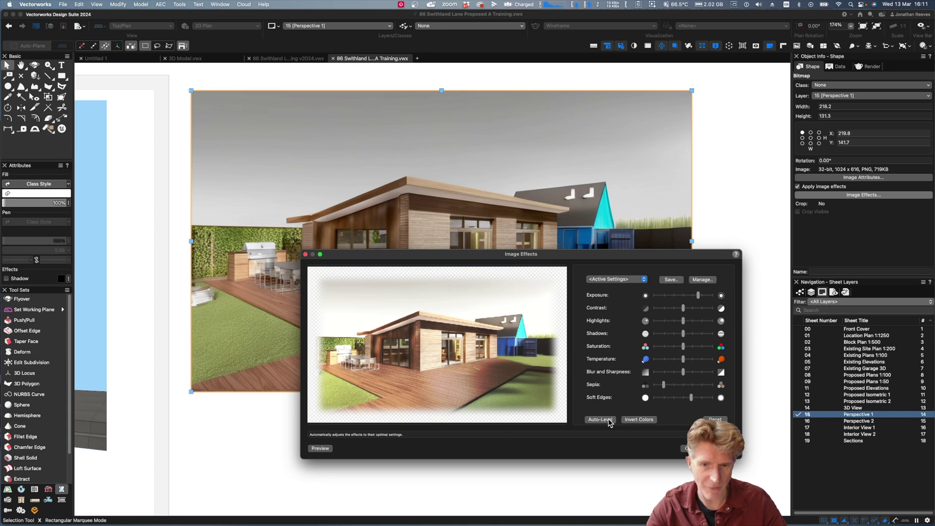
click(689, 449)
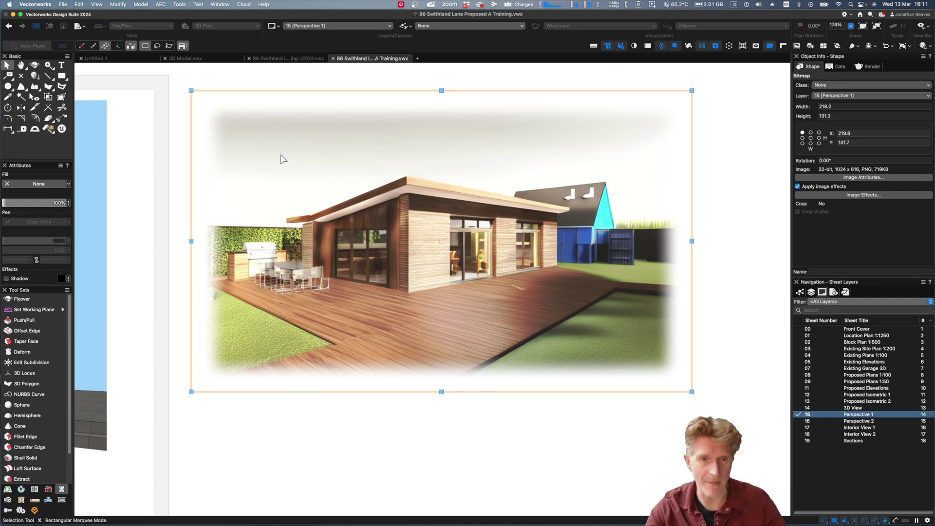
click(449, 443)
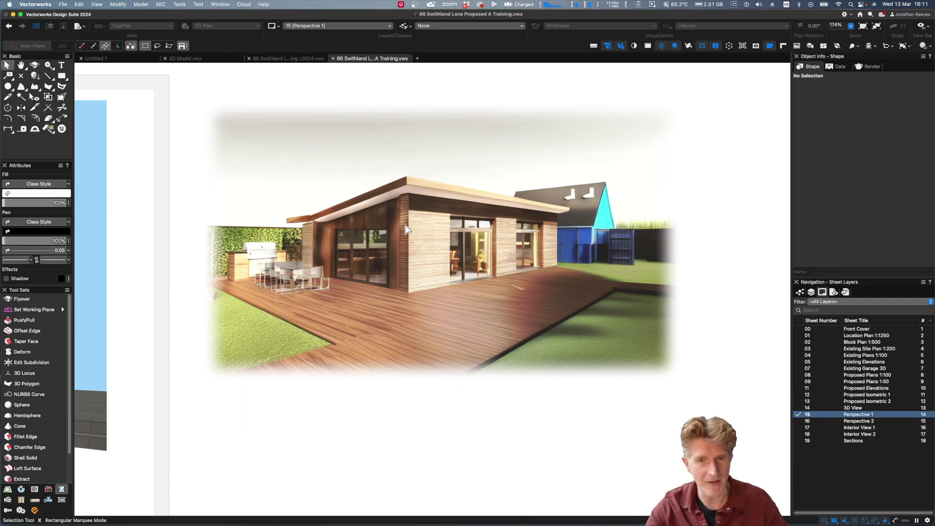
scroll(405, 227, down, 2)
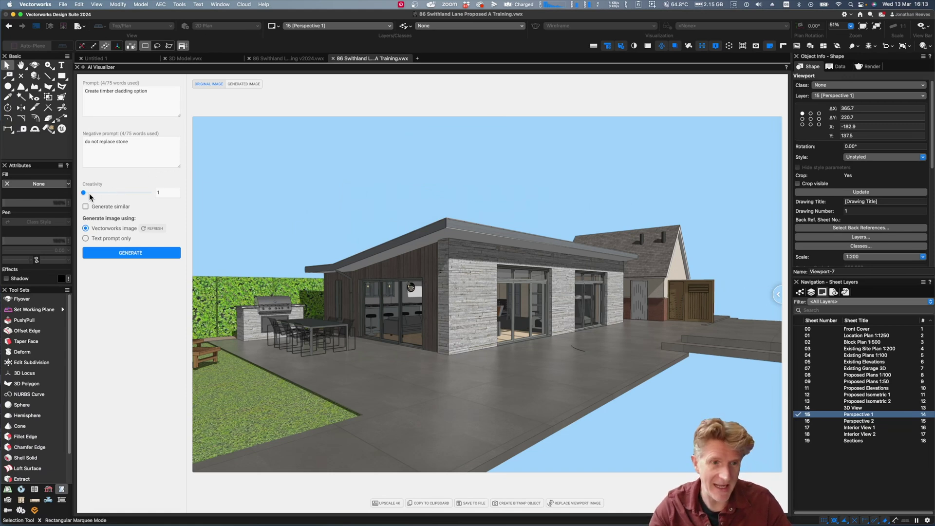
Generate an image at creativity 50 with the prompt "Create brick cladding option", keeping the negative prompt "do not replace stone"
drag(84, 195, 121, 197)
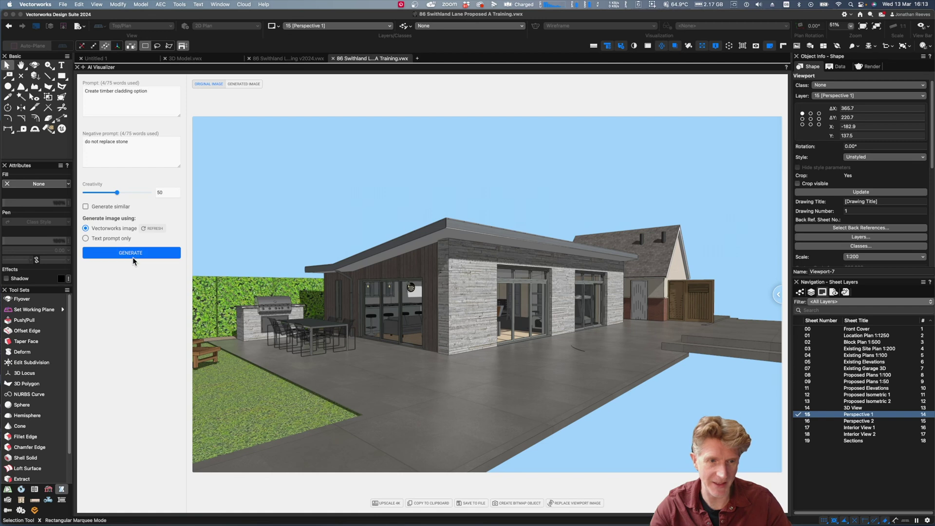
click(107, 92)
text(brick)
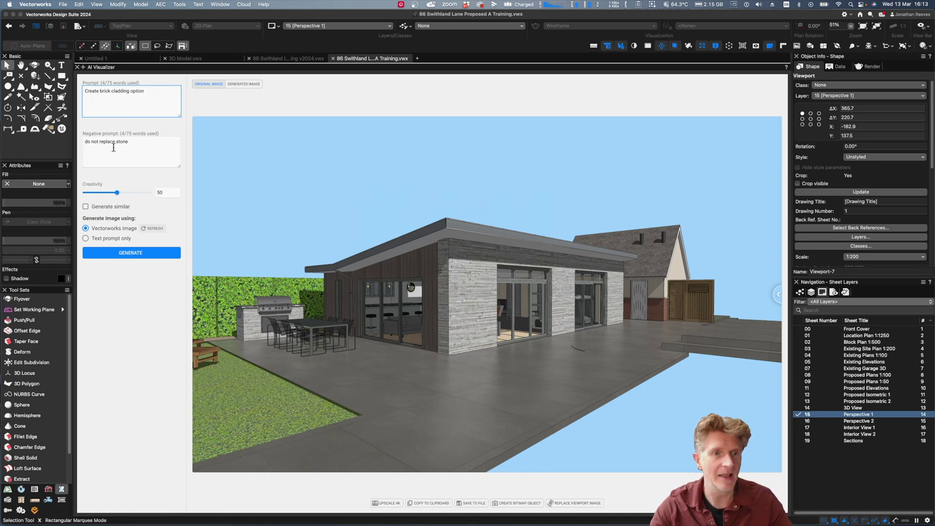
click(129, 253)
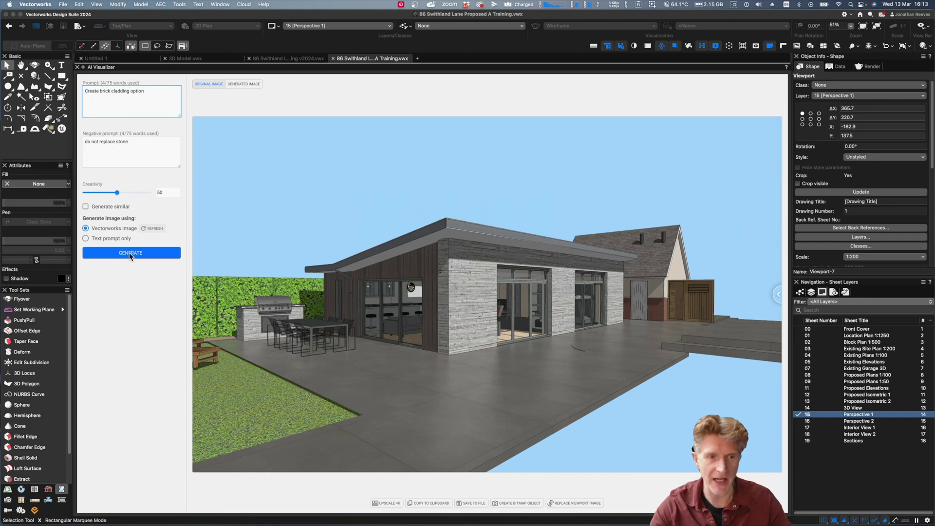
click(129, 254)
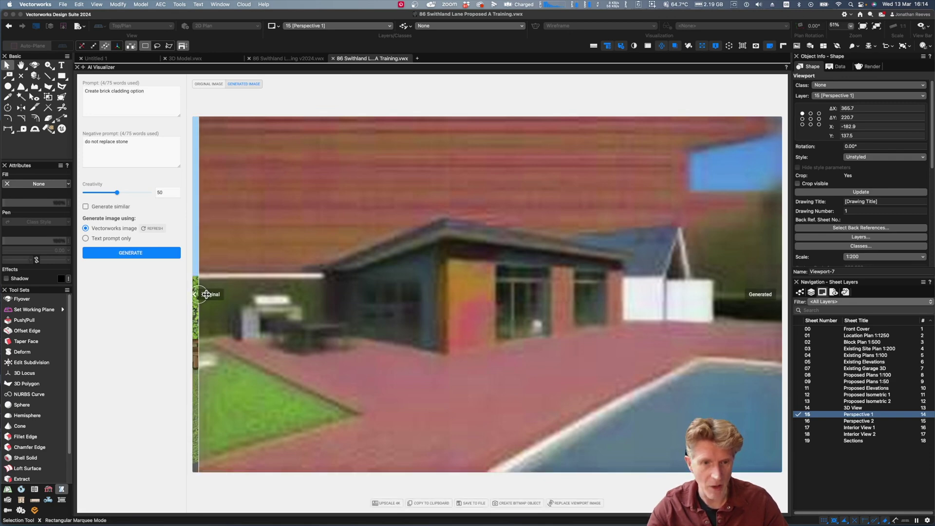
Compare the original view with the generated brick cladding image using the before/after divider, ending on the full generated image
drag(522, 278, 151, 298)
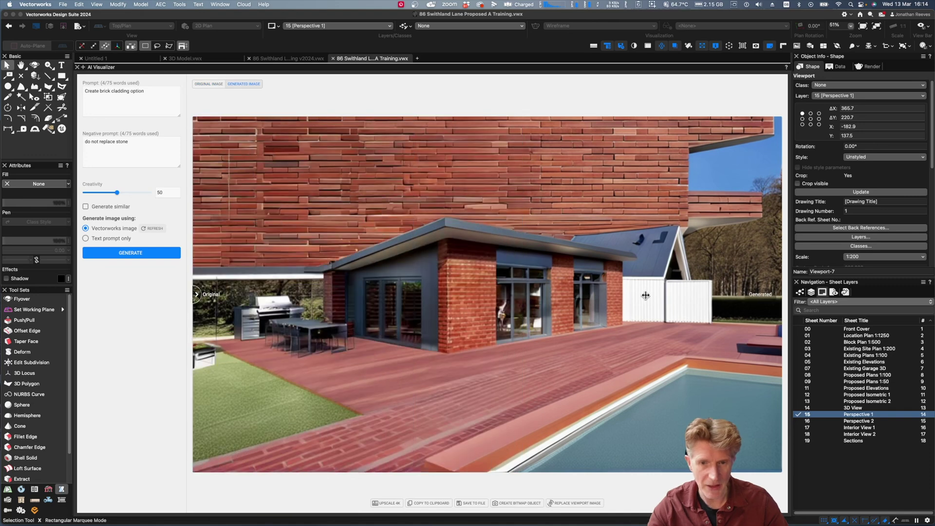
mouse_move(193, 294)
mouse_down()
mouse_move(485, 295)
mouse_move(195, 296)
mouse_up()
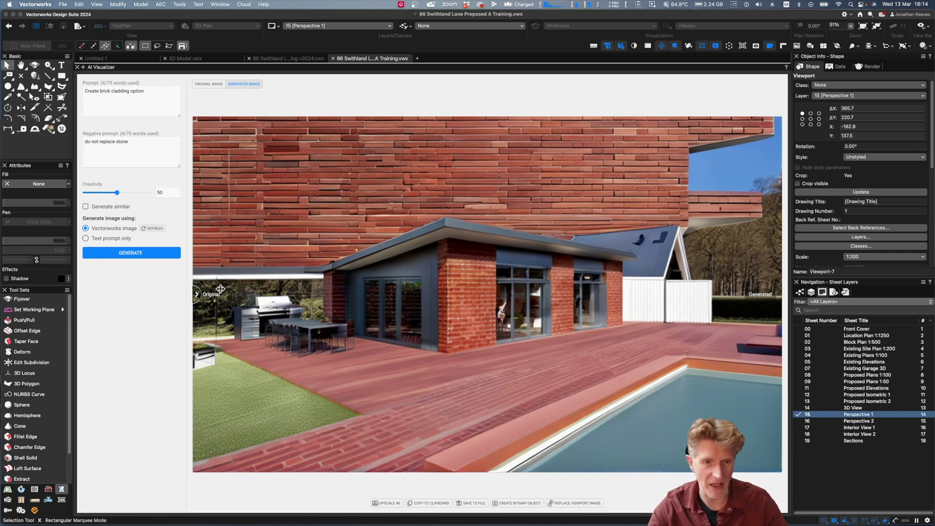
drag(199, 296, 124, 279)
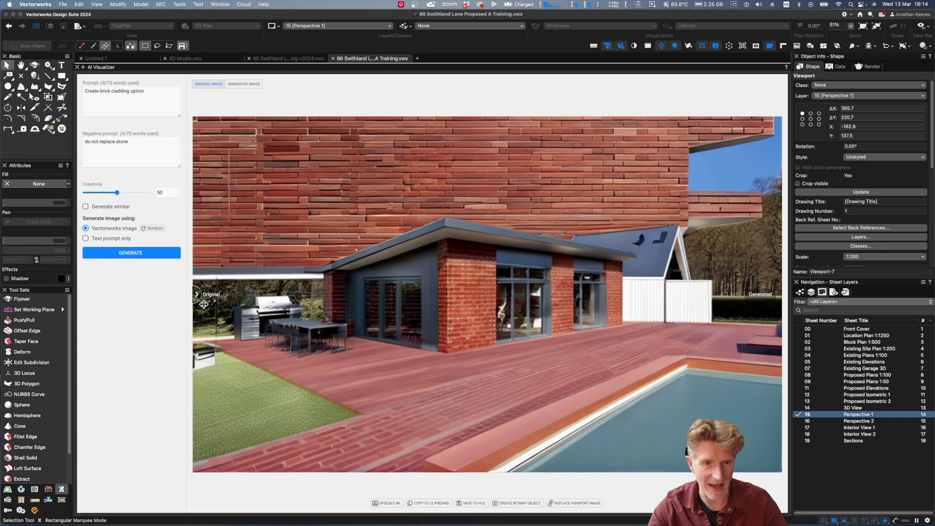
drag(198, 294, 155, 259)
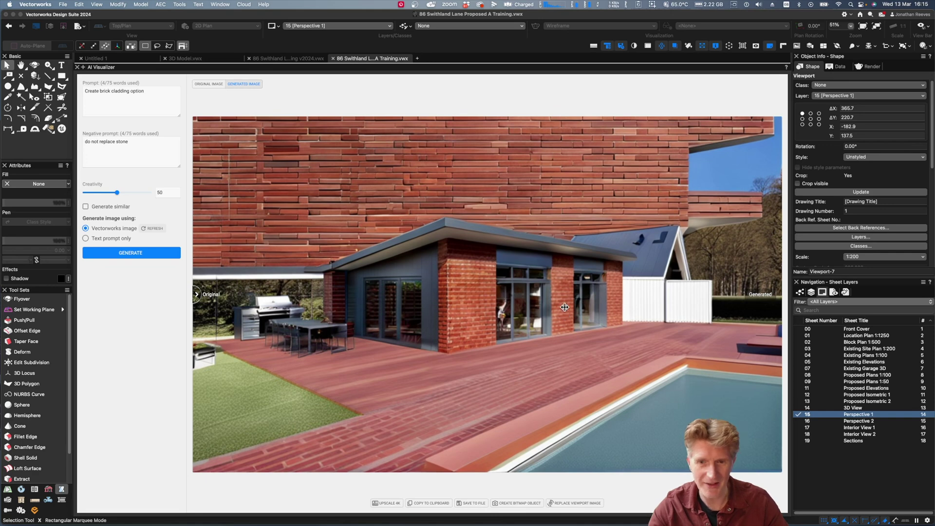
Save the generated brick cladding image to the Desktop as a PNG file named "image"
click(470, 504)
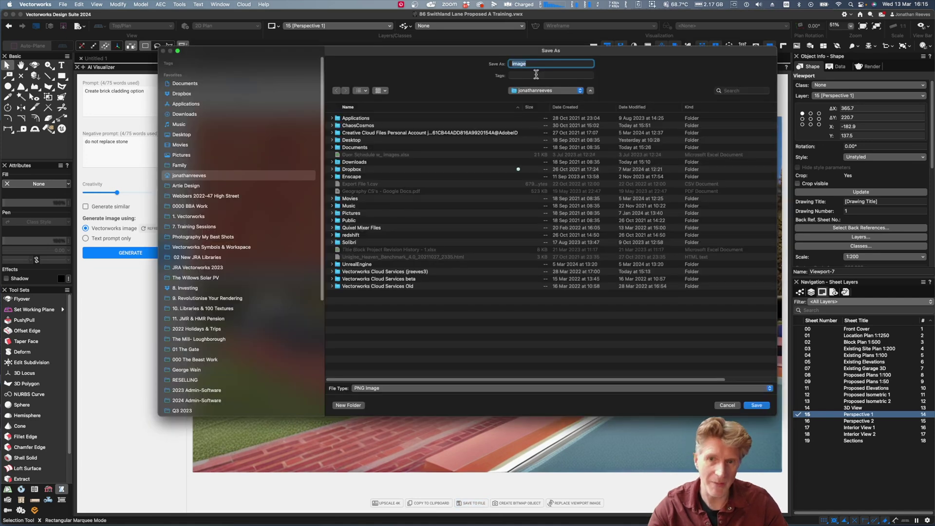
click(180, 134)
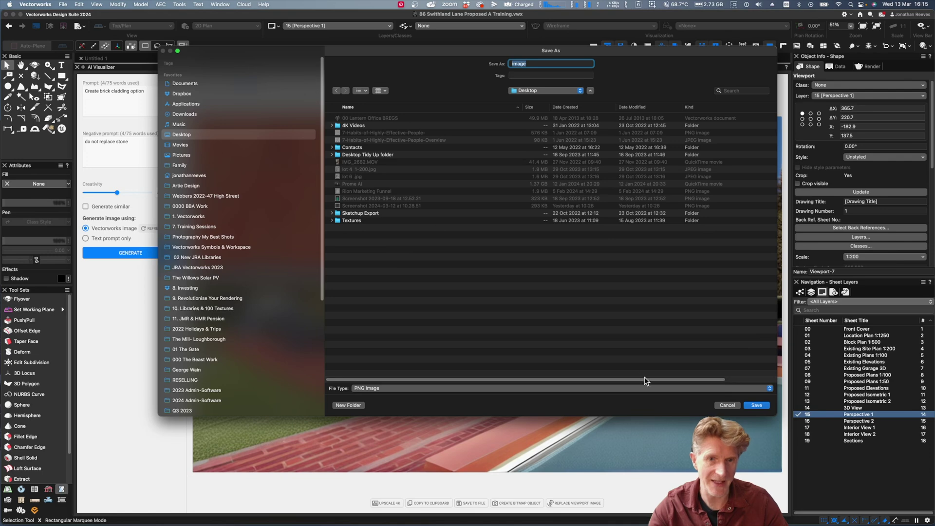
click(754, 406)
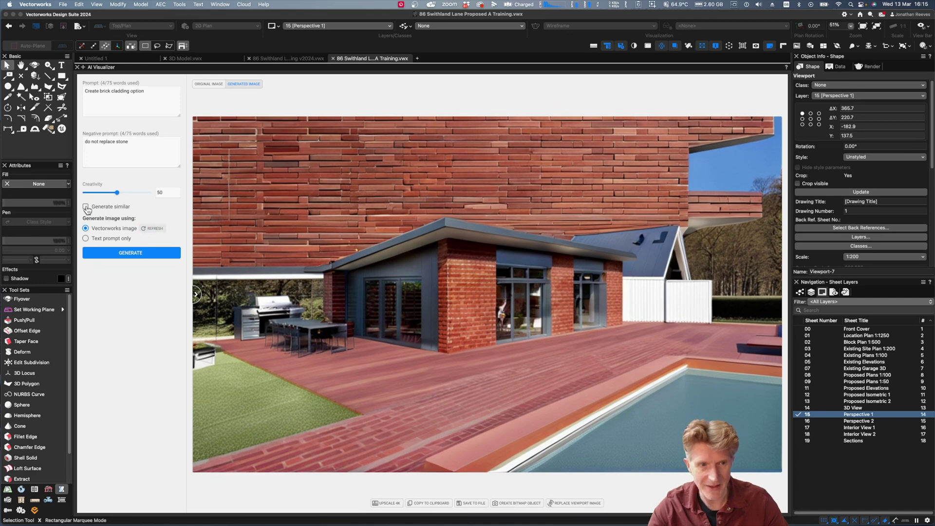
Generate a similar image at creativity 14, reveal the full result, and close the AI Visualizer
drag(117, 192, 94, 195)
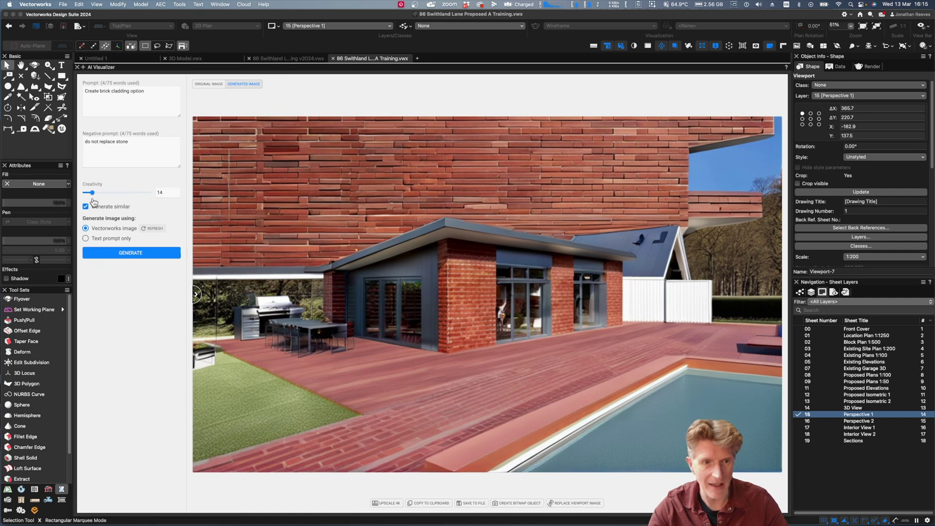
click(131, 252)
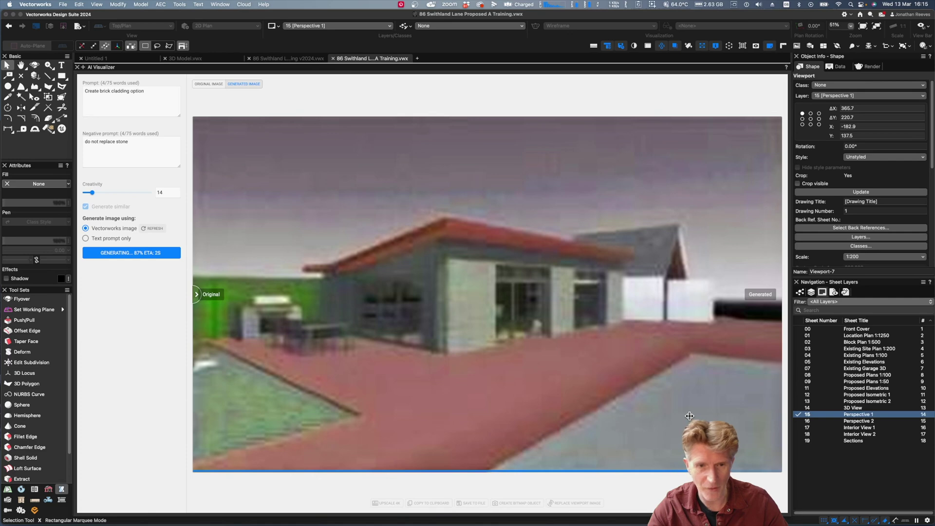
drag(196, 294, 189, 331)
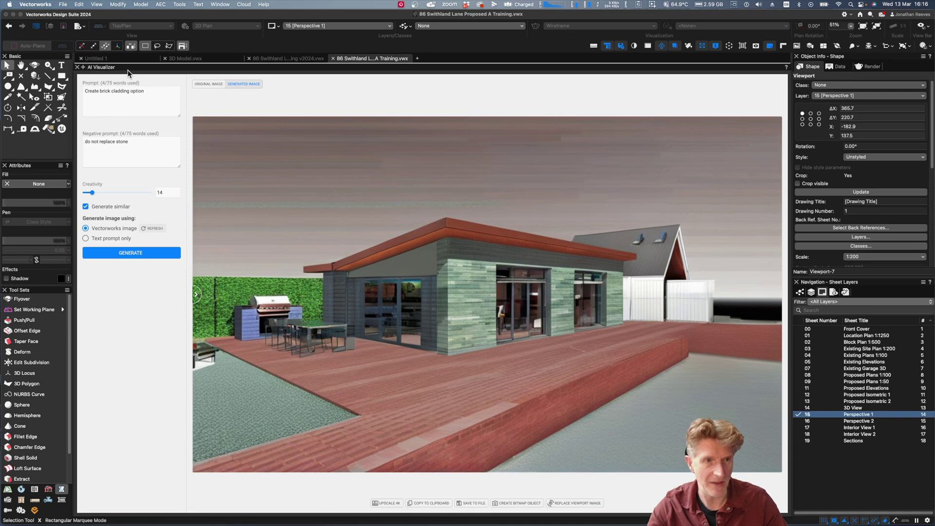
click(77, 67)
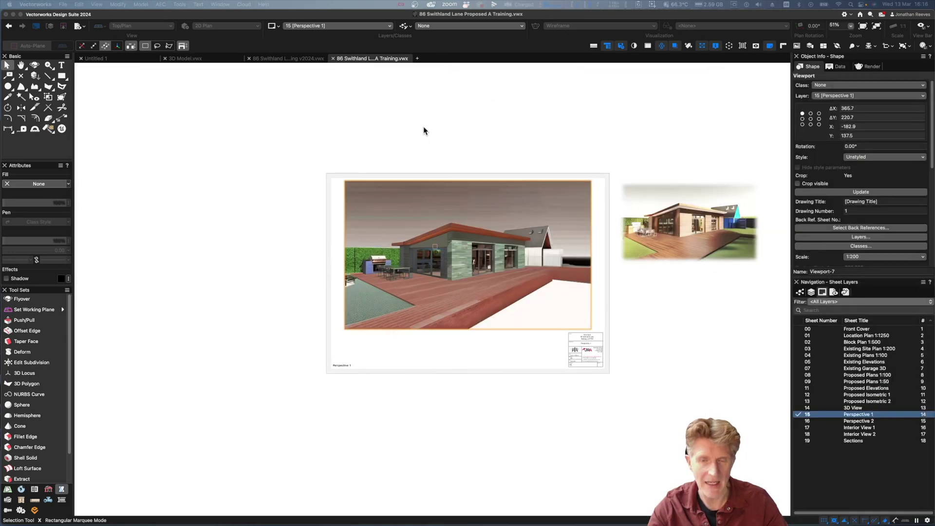
Inspect the layer properties of the perspective viewport on the sheet without changing them
click(451, 164)
click(463, 256)
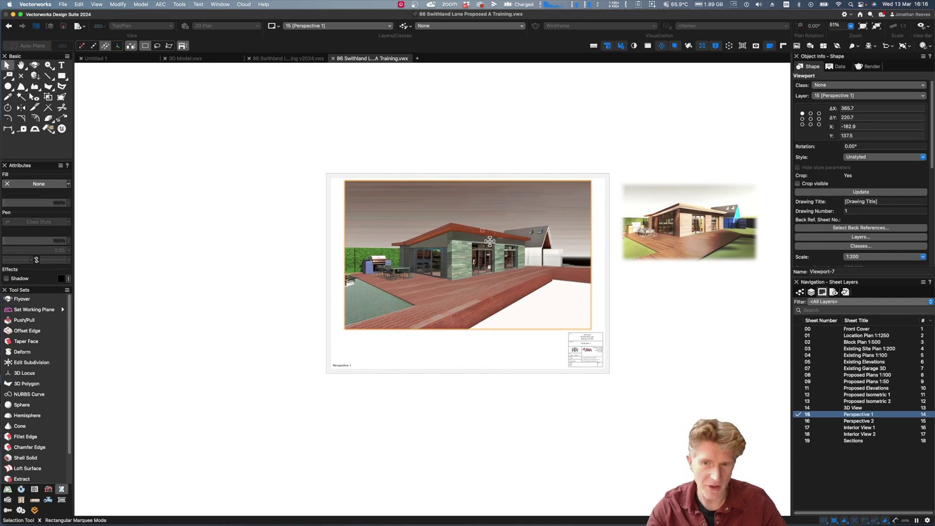
scroll(489, 241, up, 3)
click(501, 104)
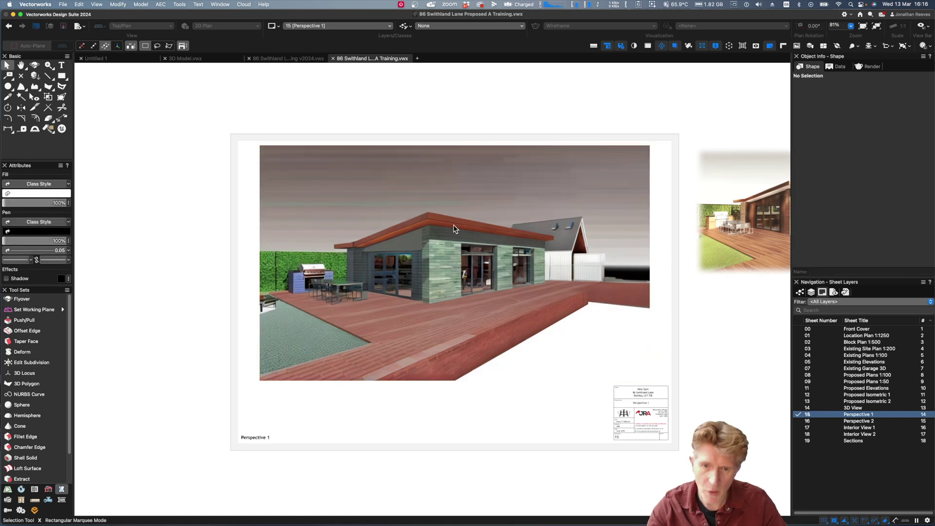
click(447, 267)
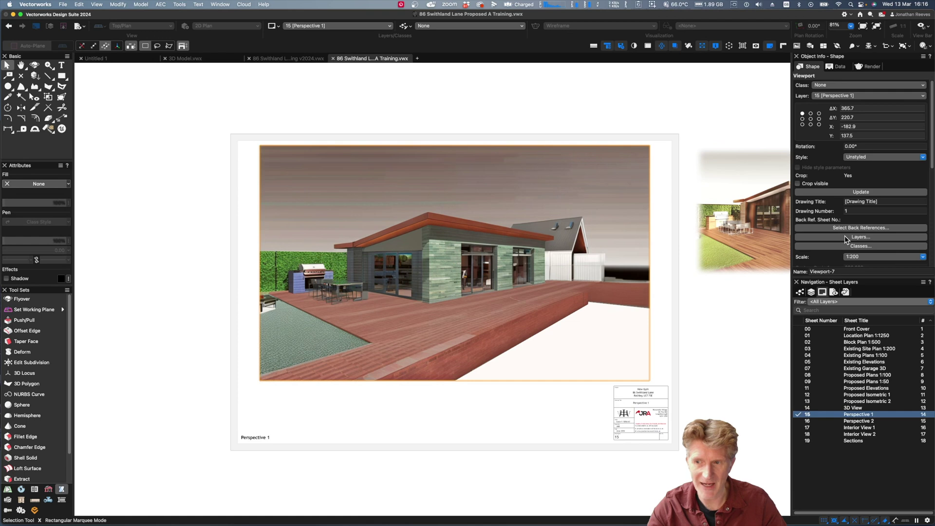
scroll(846, 239, down, 5)
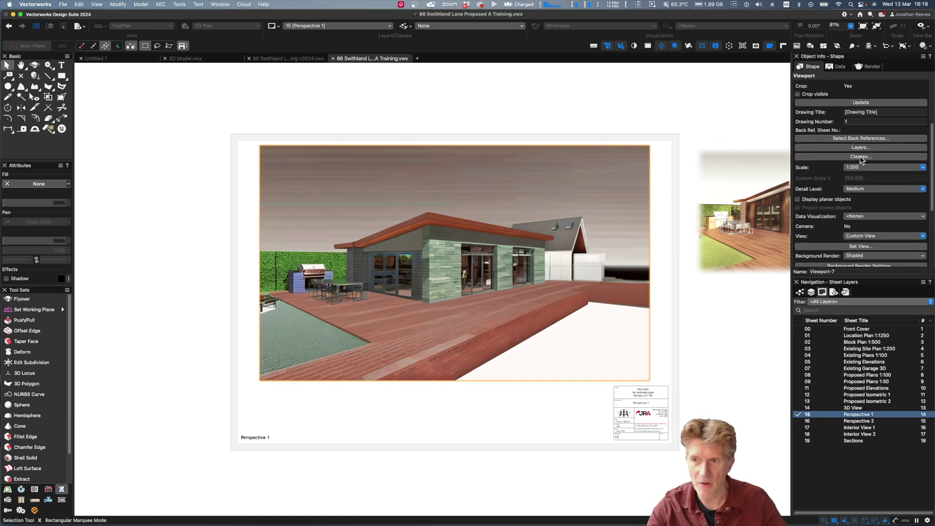
click(855, 147)
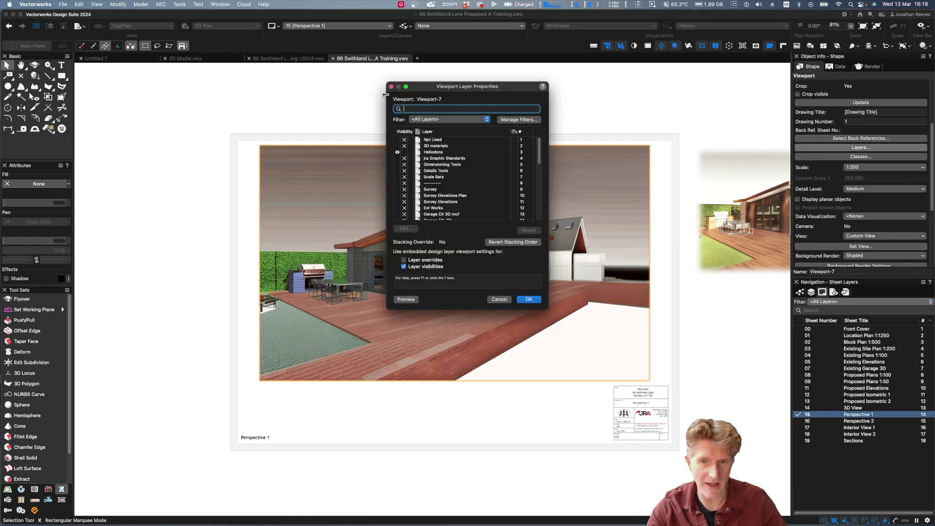
key(Escape)
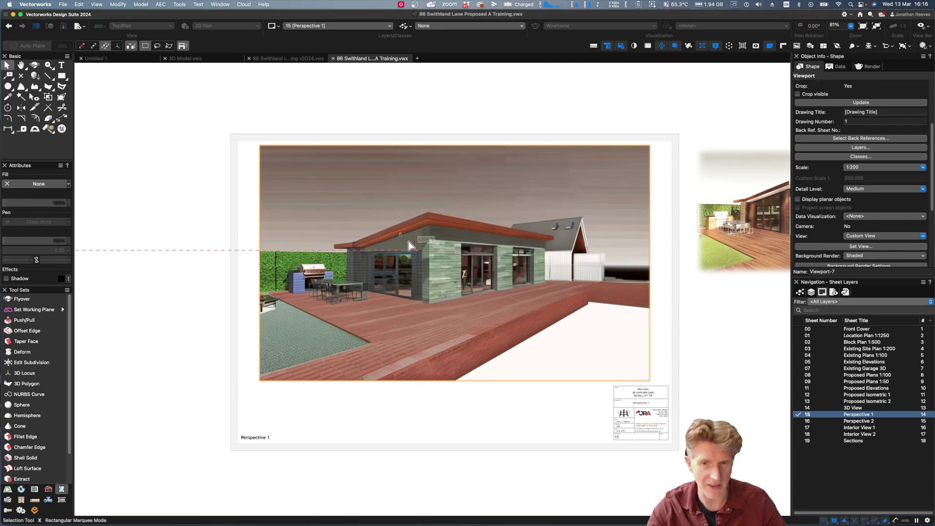
Open the 3D Gym design layer for editing from the perspective viewport
double_click(441, 247)
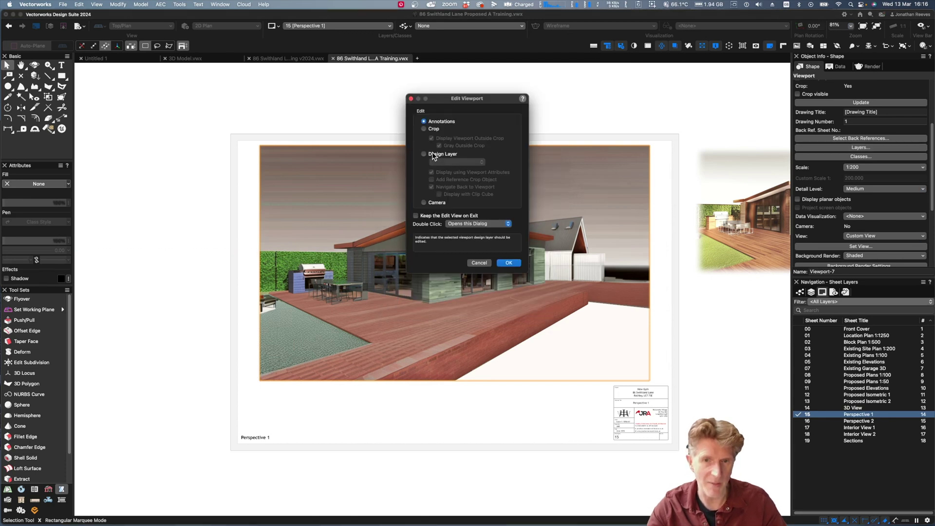
click(461, 162)
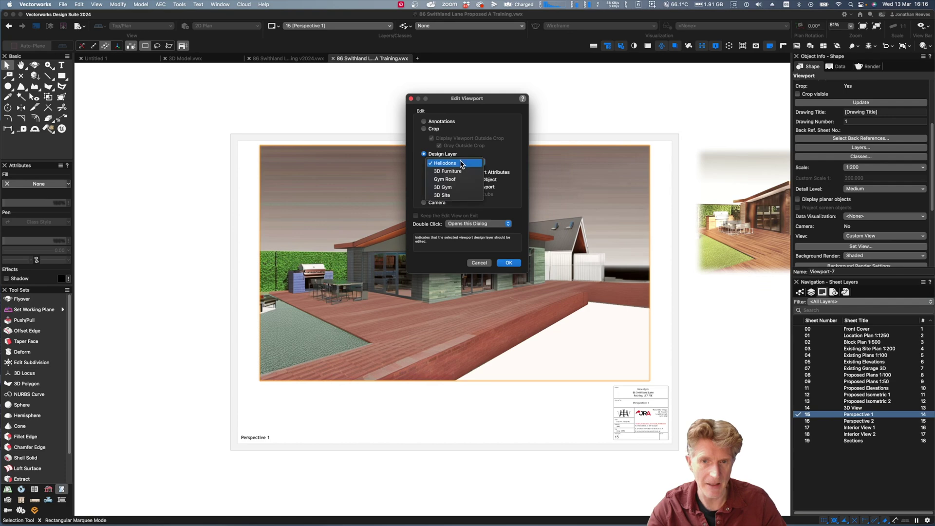
click(458, 191)
click(508, 263)
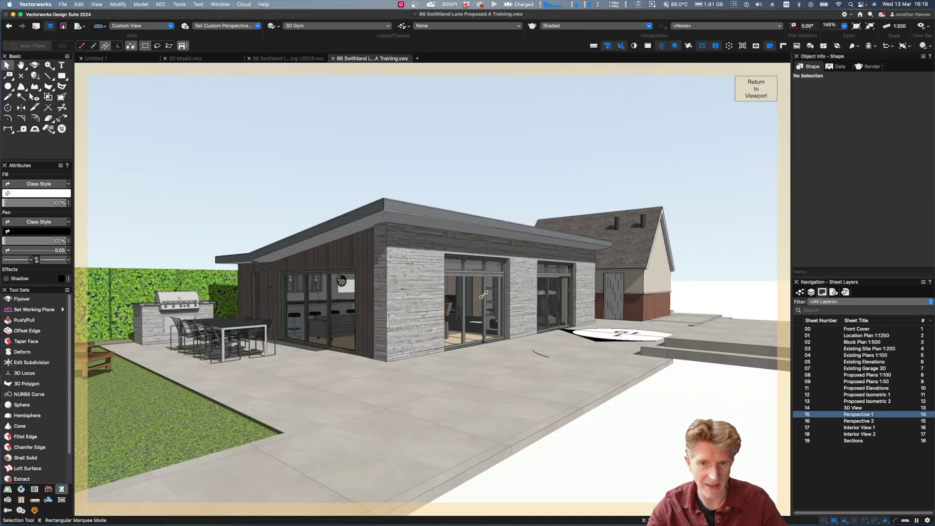
Set the left leaf number to 2 and the right leaf number to 0 for all three glazed doors of the gym
click(547, 305)
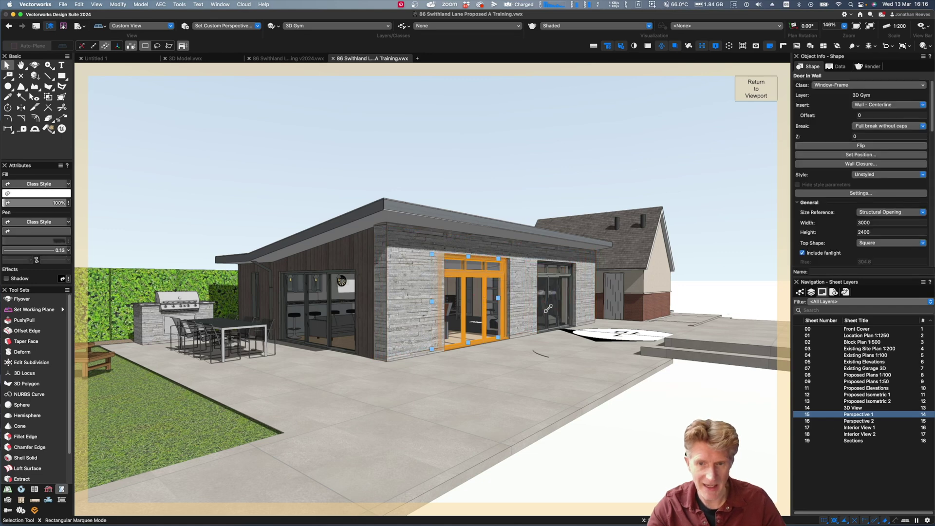
shift+click(322, 316)
scroll(831, 222, down, 10)
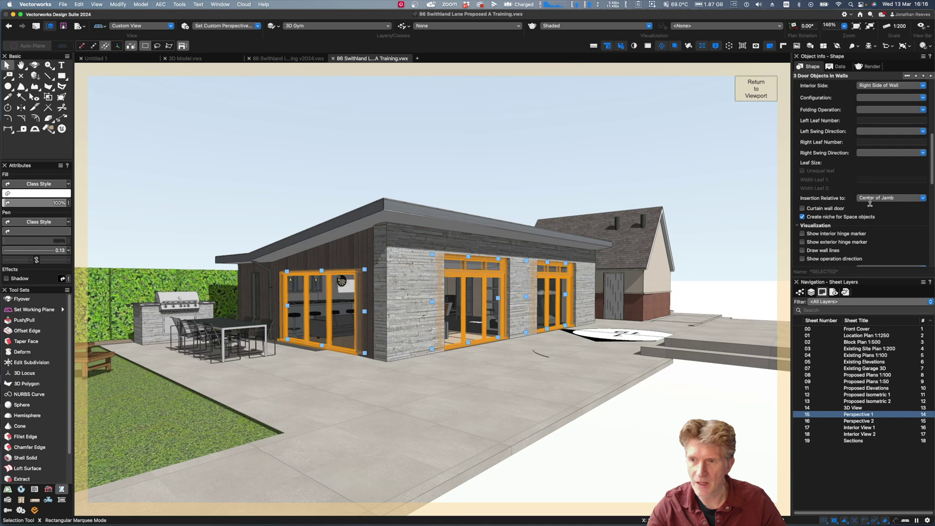
scroll(870, 201, up, 2)
click(870, 150)
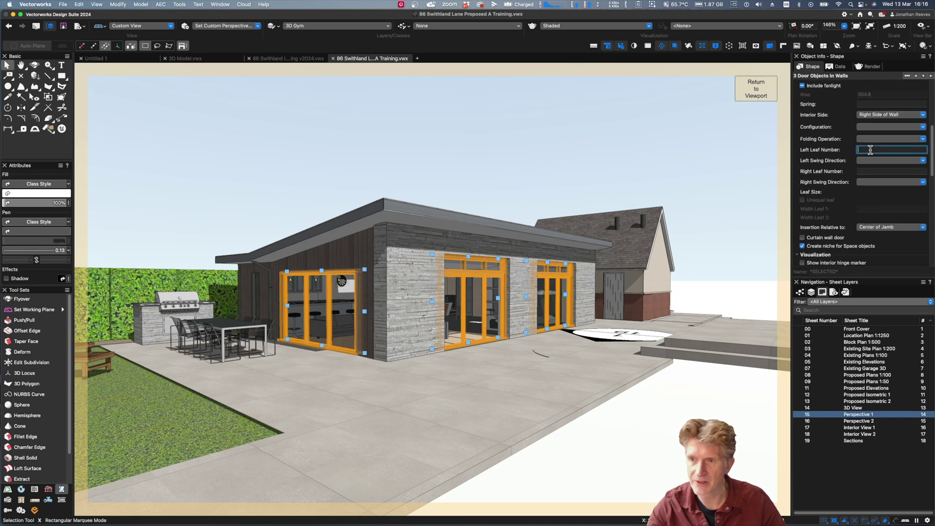
text(2)
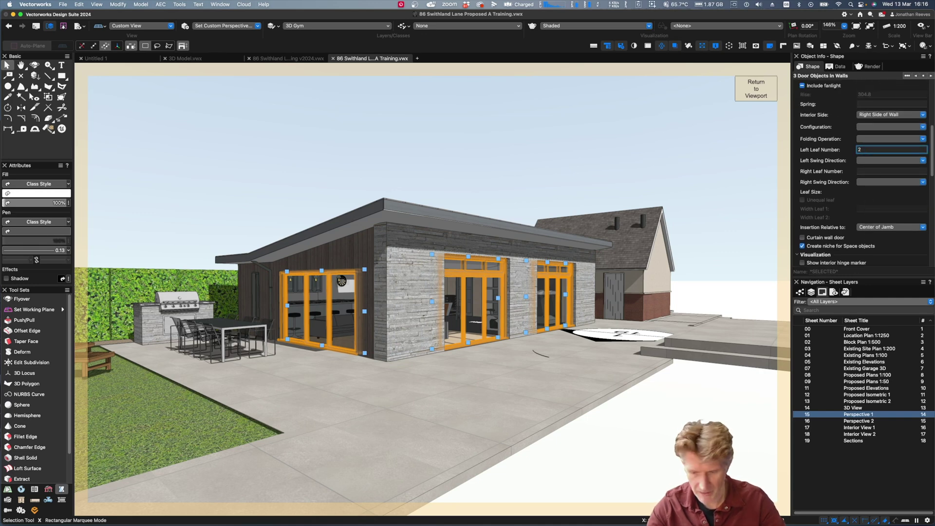
click(866, 172)
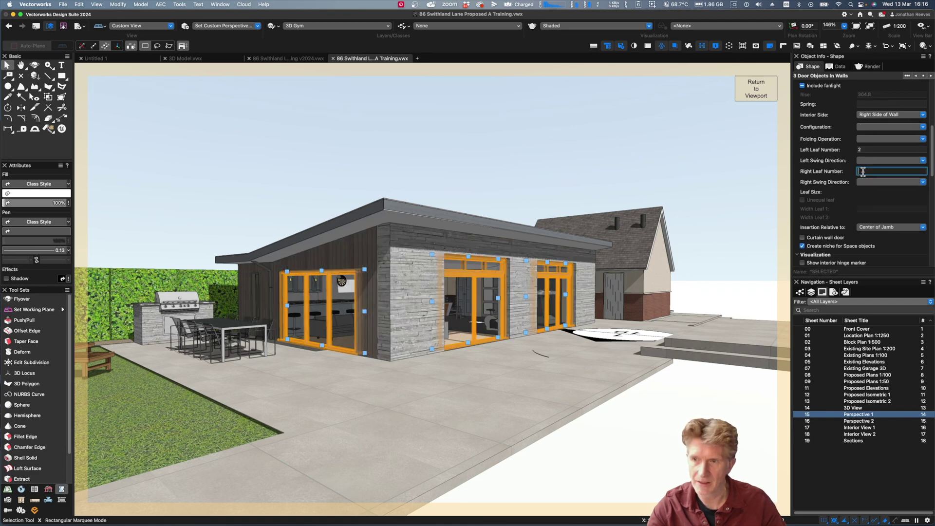
text(0)
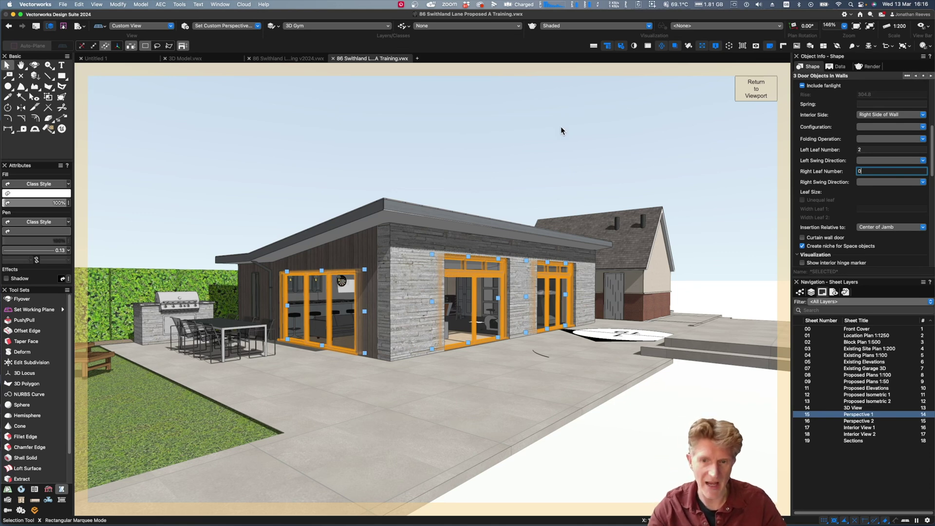
key(Return)
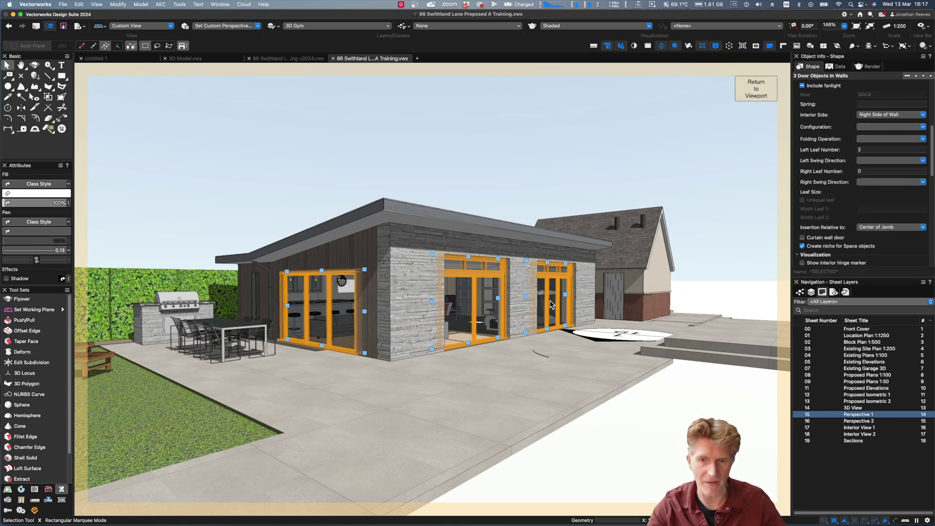
key(Escape)
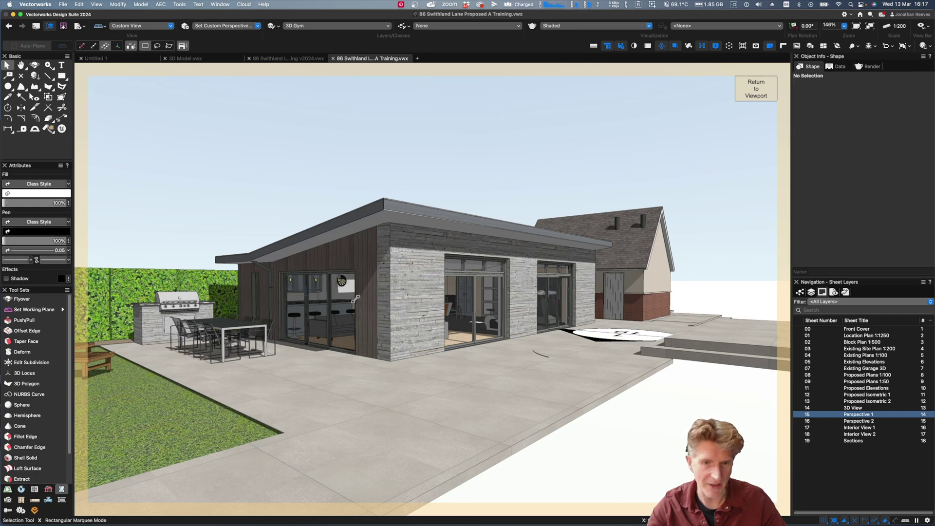
Copy the settings of the larger door in the stone wall to the neighbouring smaller door with the Eyedropper tool
click(480, 310)
key(e)
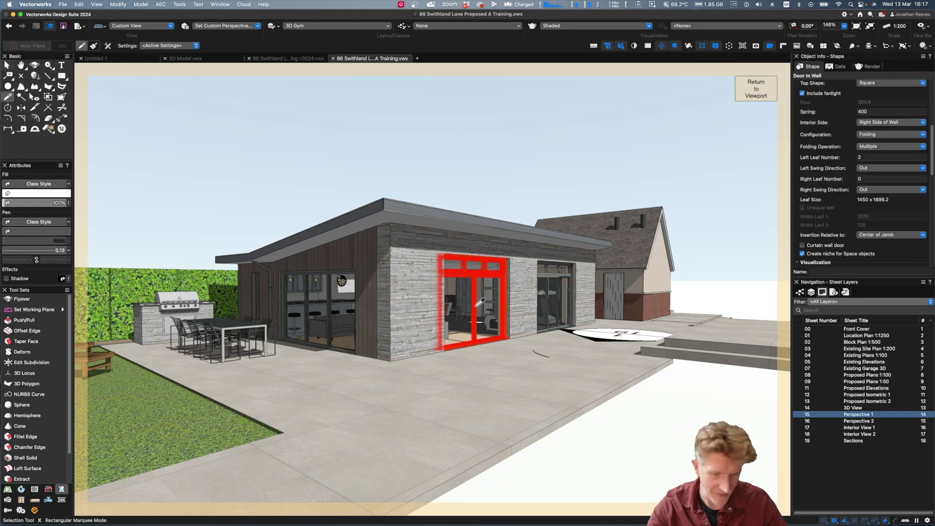
click(489, 302)
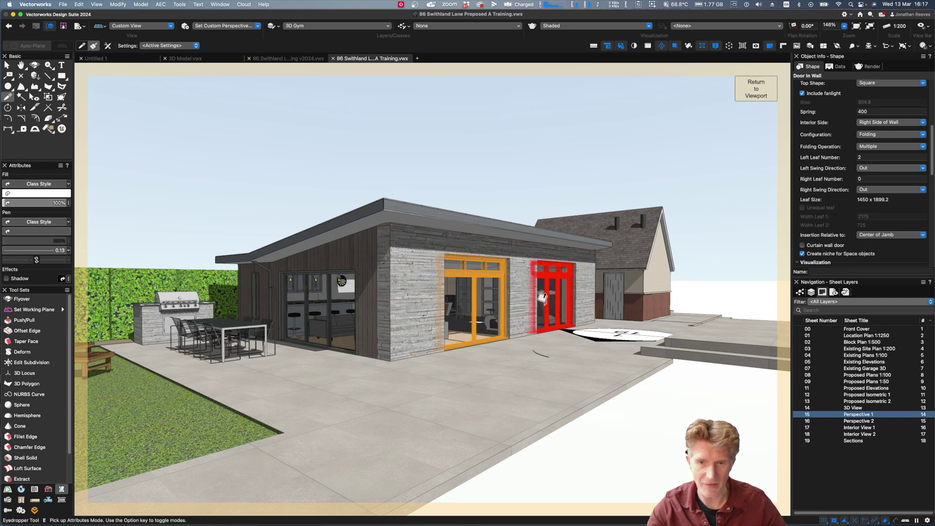
click(549, 296)
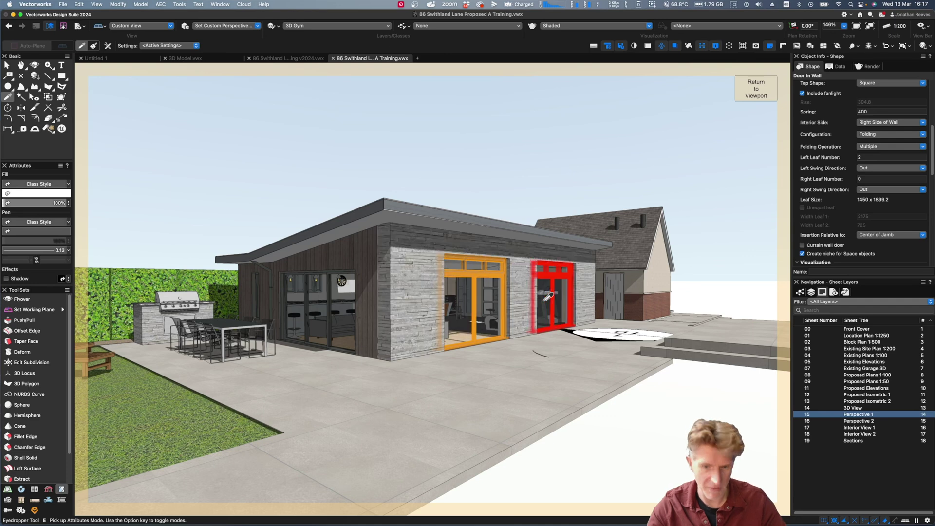
Set the number of sliding door leafs to 2 for the sliding door in the timber-clad wall
key(x)
click(321, 308)
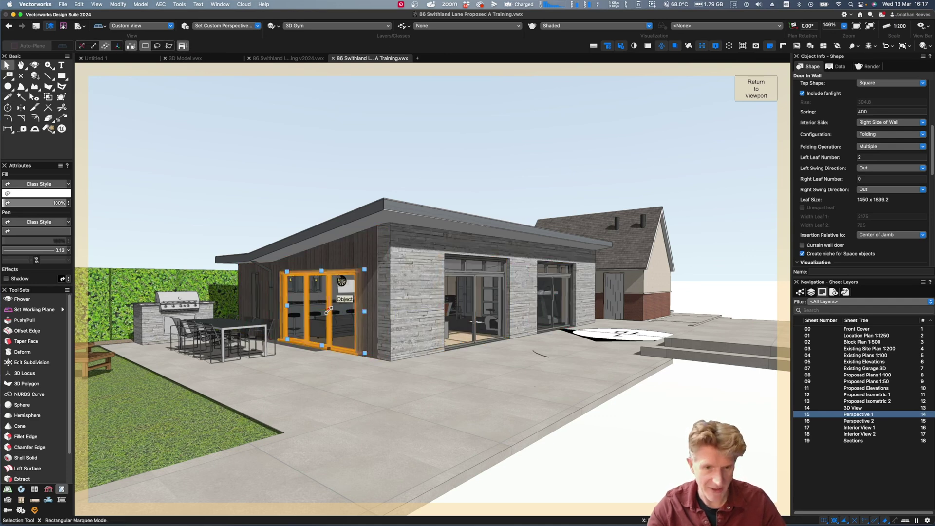
scroll(877, 159, up, 3)
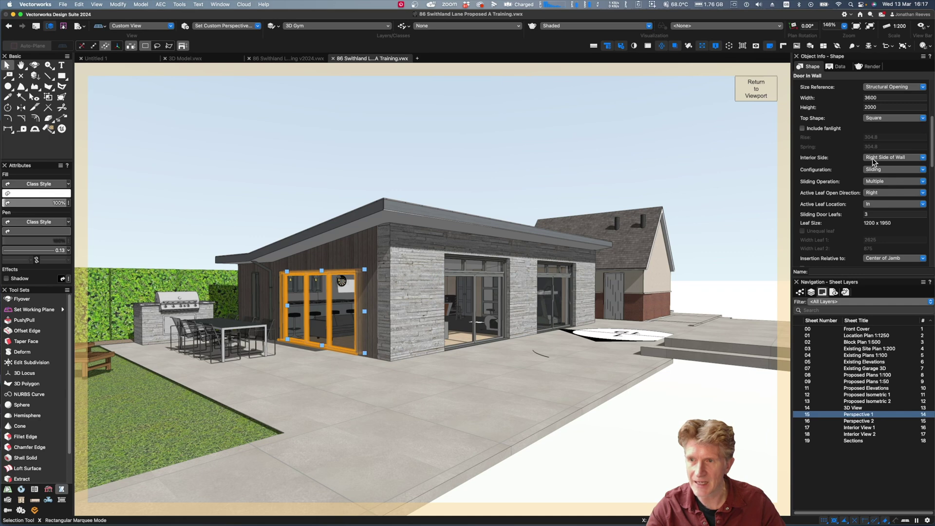
double_click(872, 214)
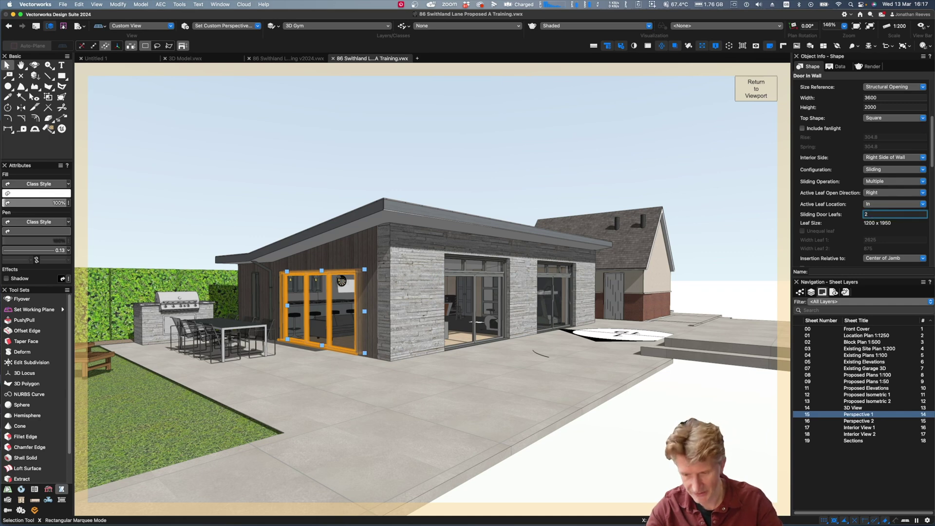
text(2)
key(Return)
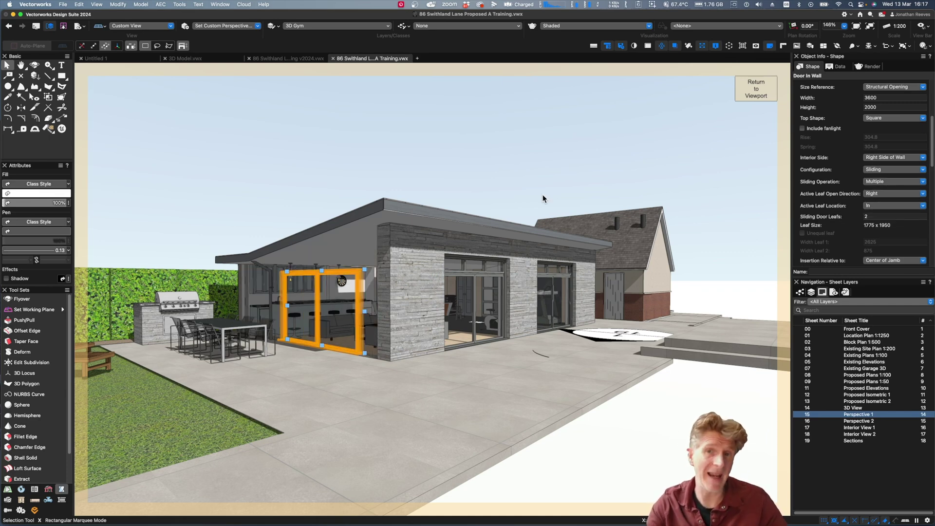
Return from the design layer to the Perspective 1 sheet and update its viewport
click(754, 92)
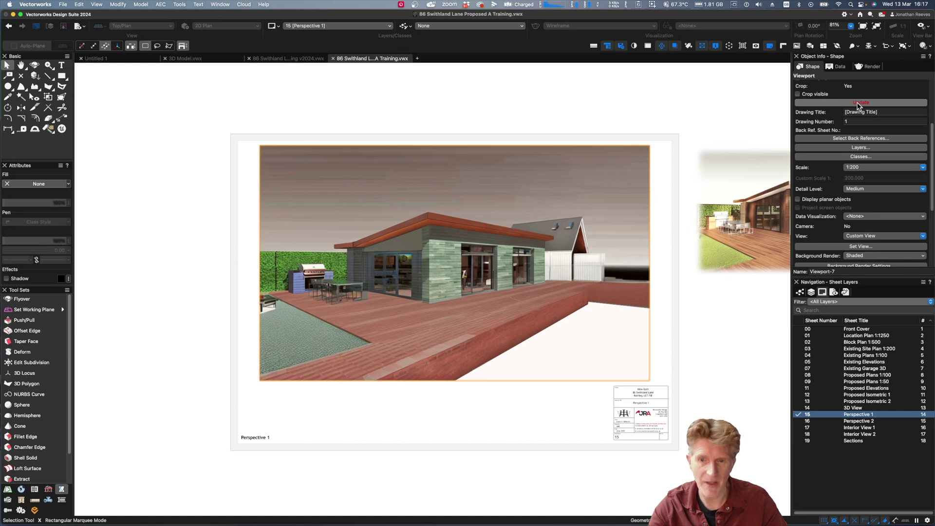
click(858, 103)
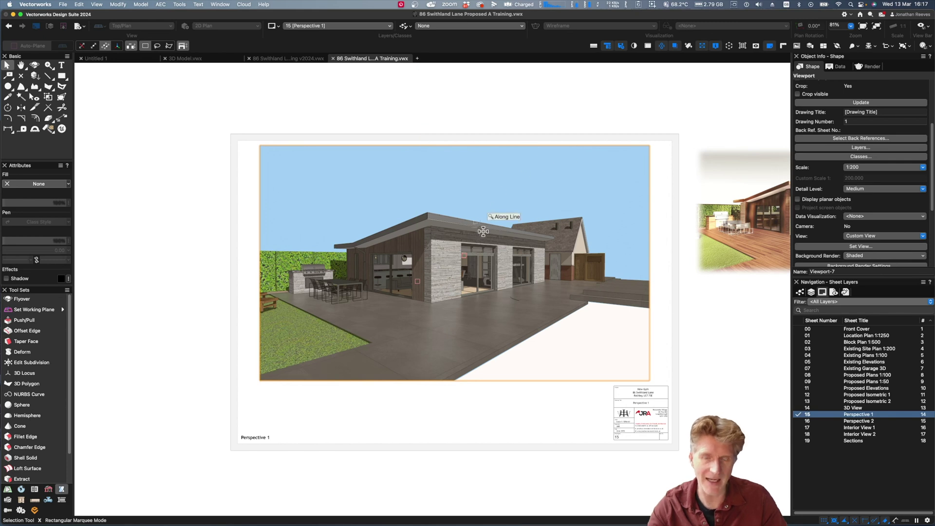
scroll(482, 231, down, 3)
key(h)
mouse_move(681, 288)
mouse_down()
mouse_move(427, 269)
mouse_move(556, 287)
mouse_up()
key(x)
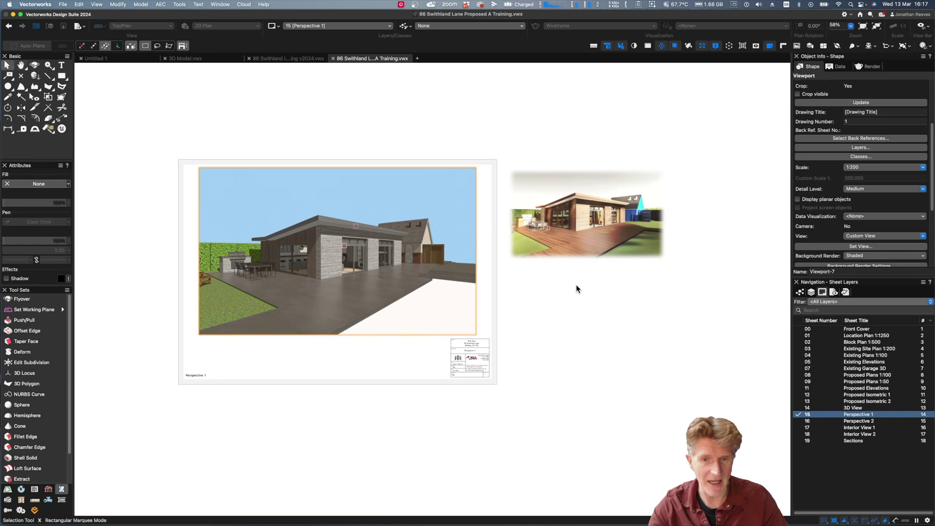
Load the updated viewport of the Interior View 2 sheet into the AI Visualizer as the source image
click(844, 429)
double_click(844, 429)
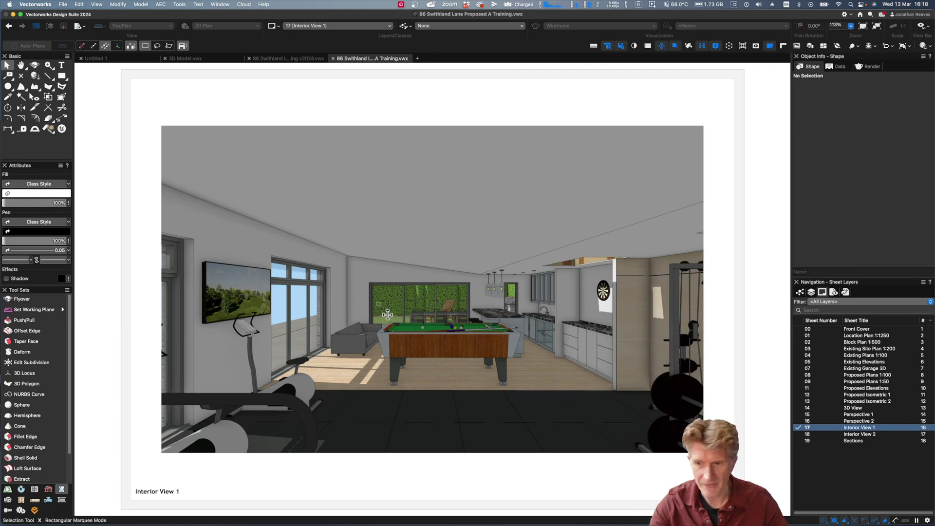
double_click(853, 435)
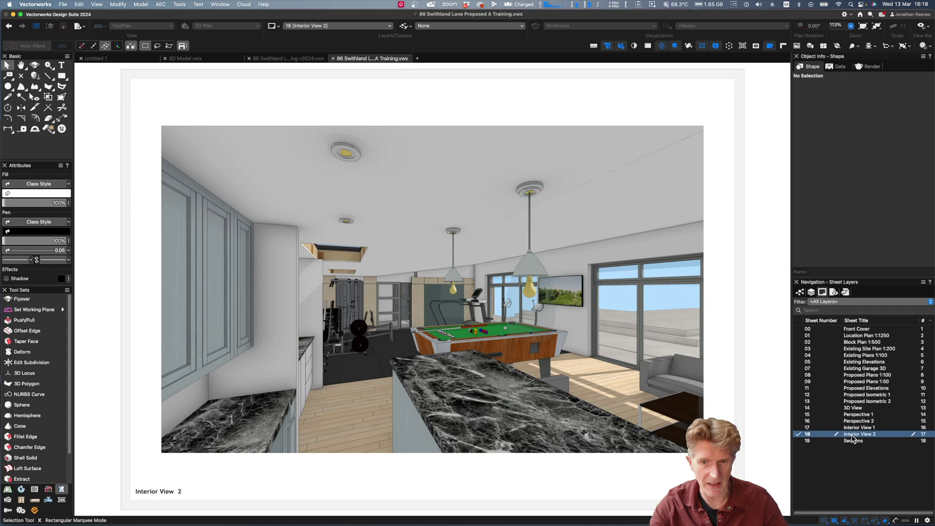
click(377, 163)
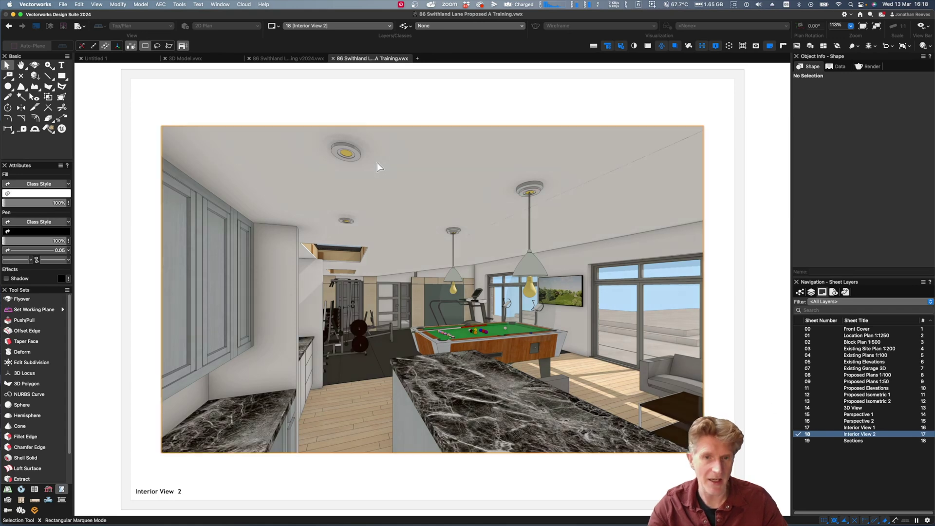
click(864, 104)
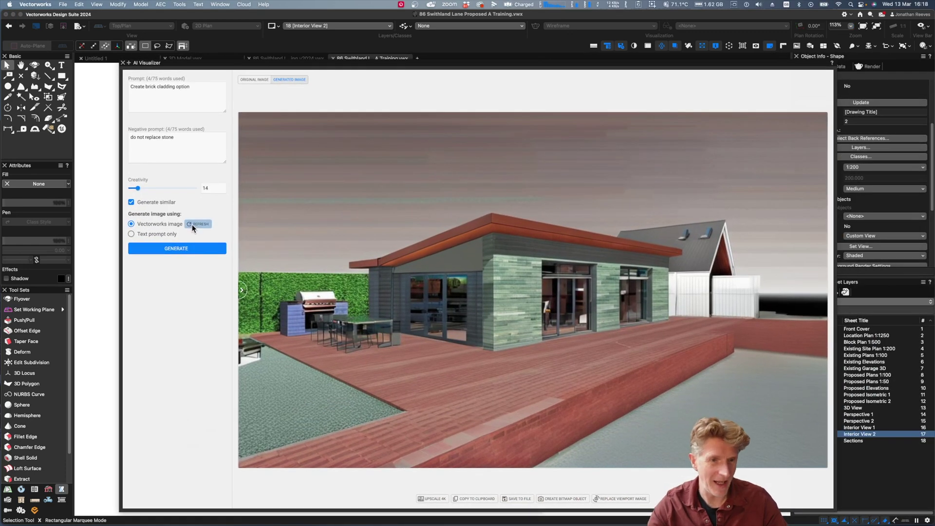
click(194, 225)
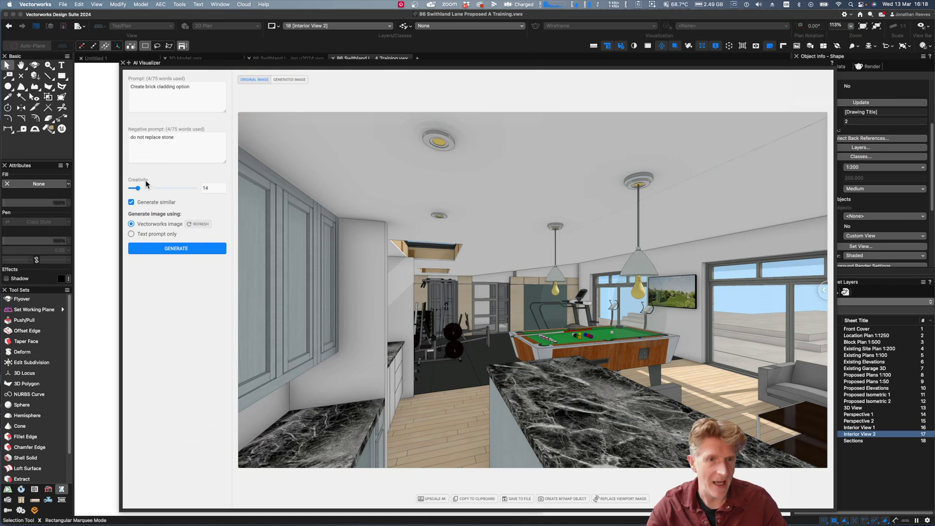
Set the creativity to 44 and replace the prompt with "Contemporary interior with modern finish and wood walls inside"
drag(138, 191, 160, 190)
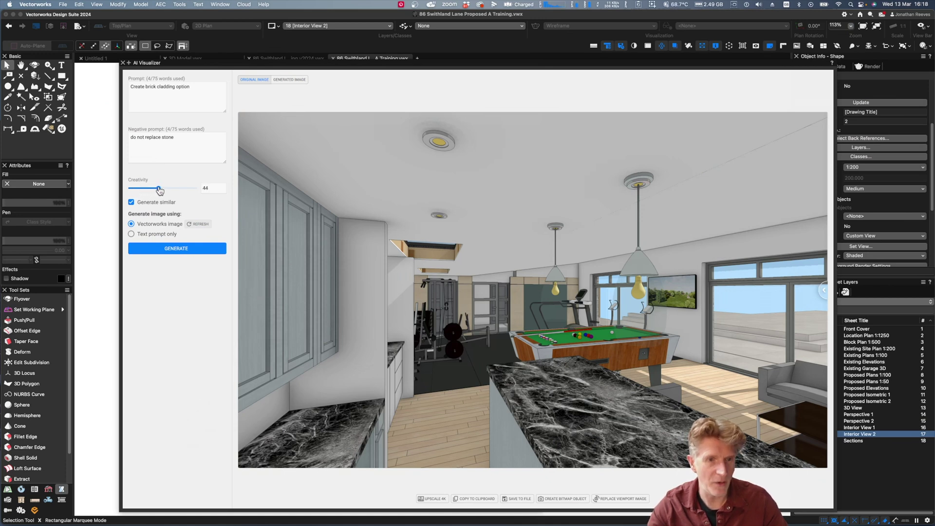
drag(195, 88, 102, 88)
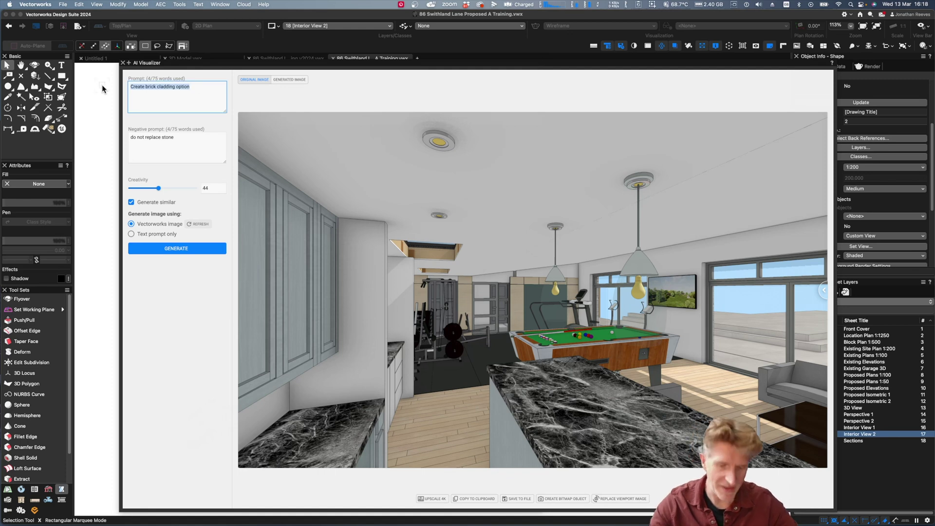
text(Co)
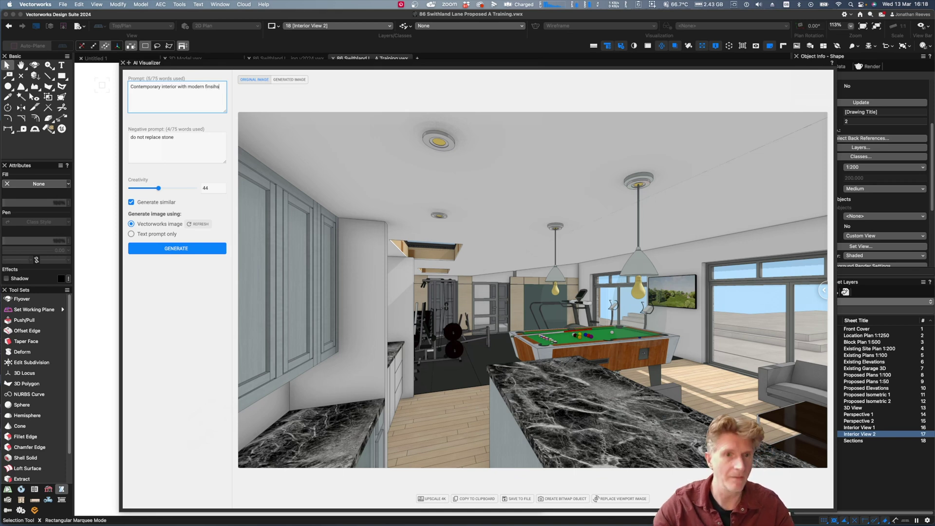
right_click(215, 86)
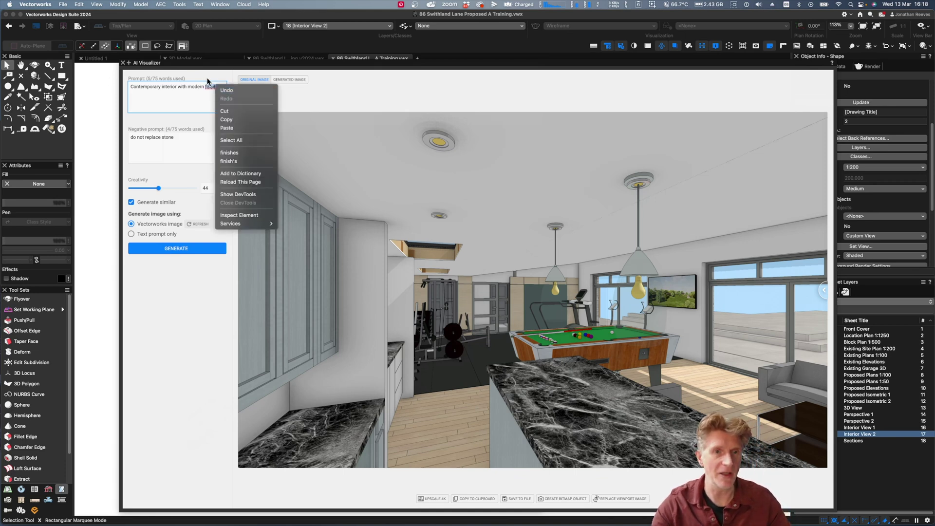
key(Escape)
key(BackSpace)
key(BackSpace)
key(BackSpace)
key(BackSpace)
key(BackSpace)
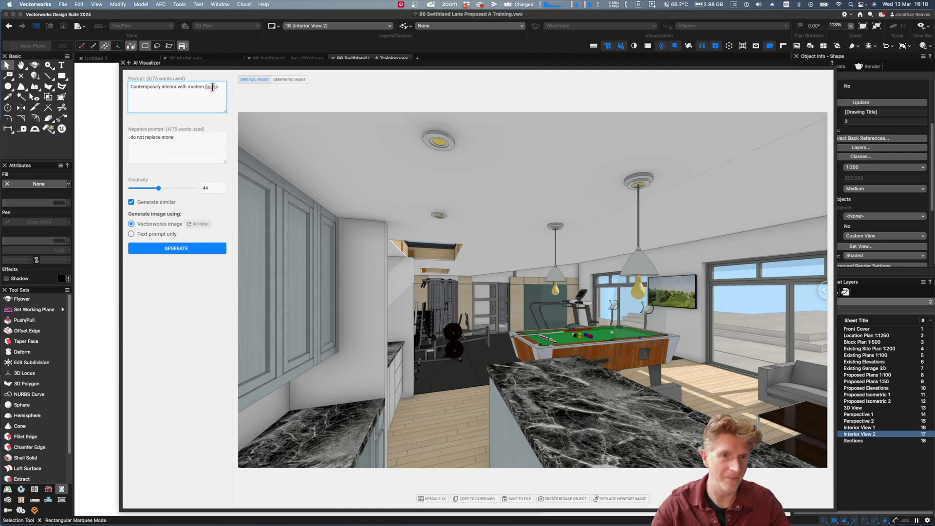
text(f)
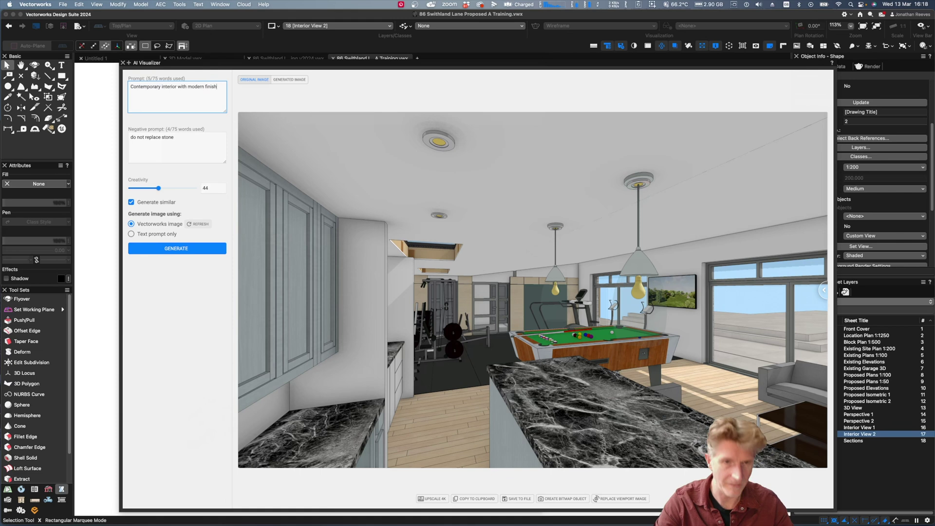
text(and wood walls inside)
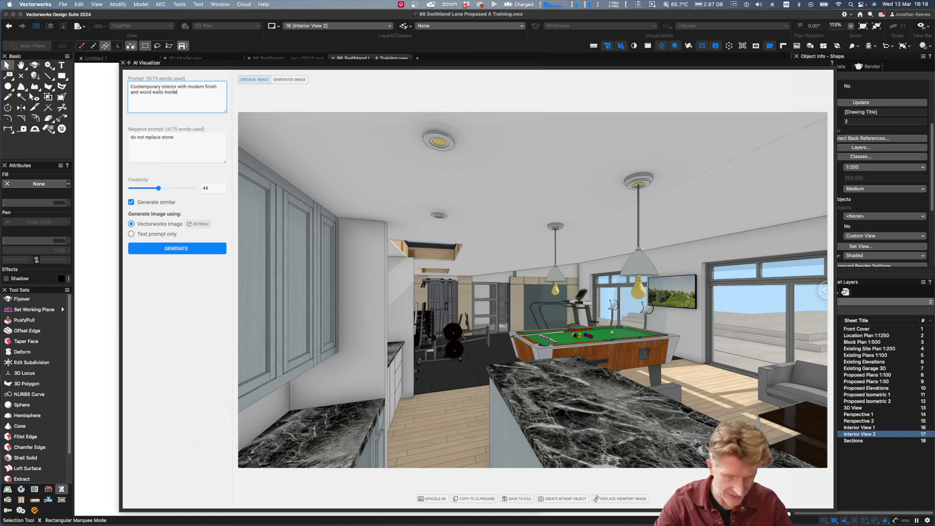
Generate the interior image with the negative prompt "leave ceiling white" and a creativity of 21
click(179, 137)
drag(179, 137, 113, 131)
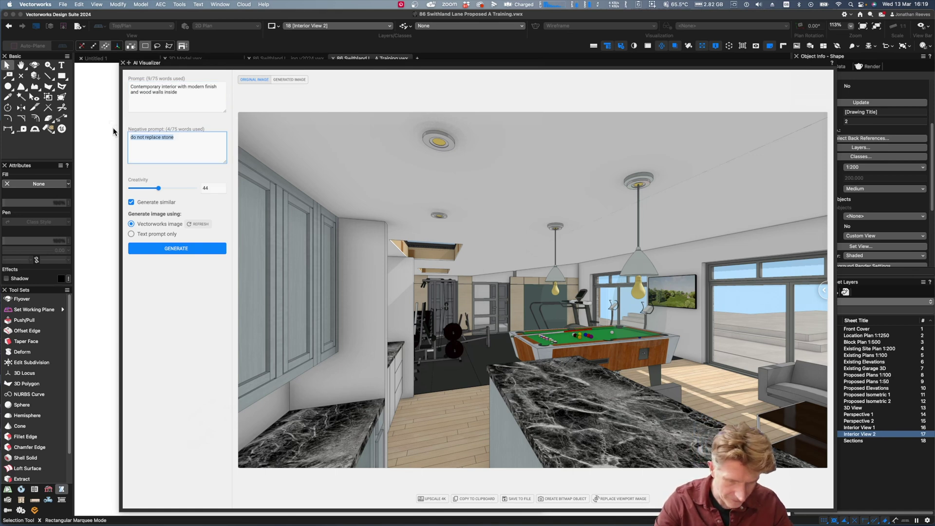
text(leave ceiling white)
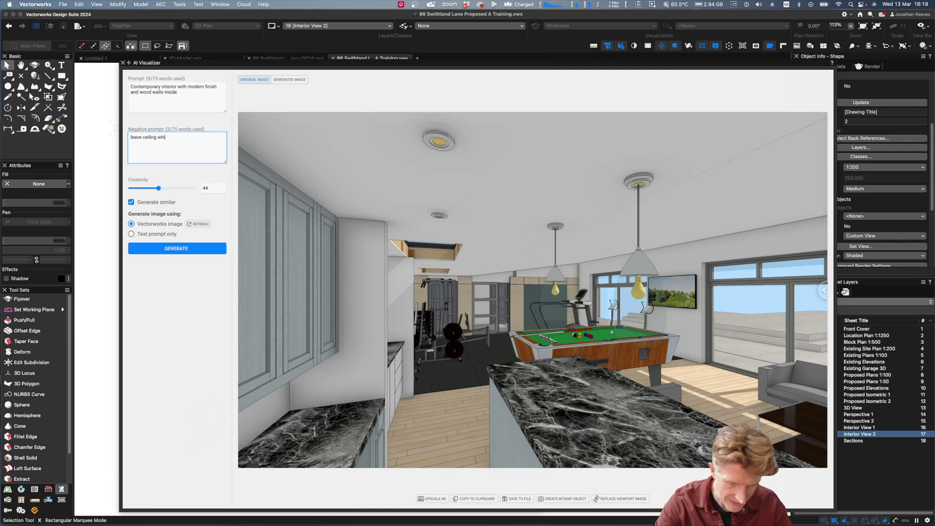
click(143, 188)
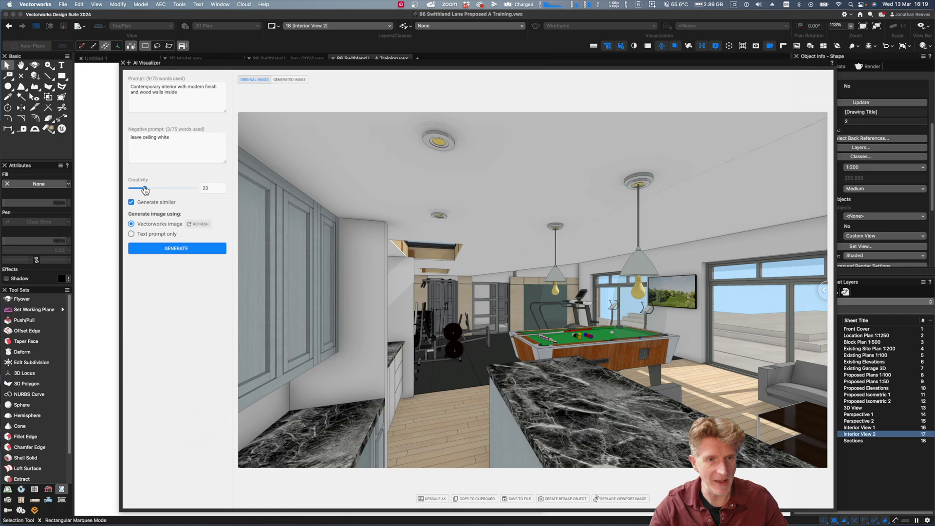
click(176, 248)
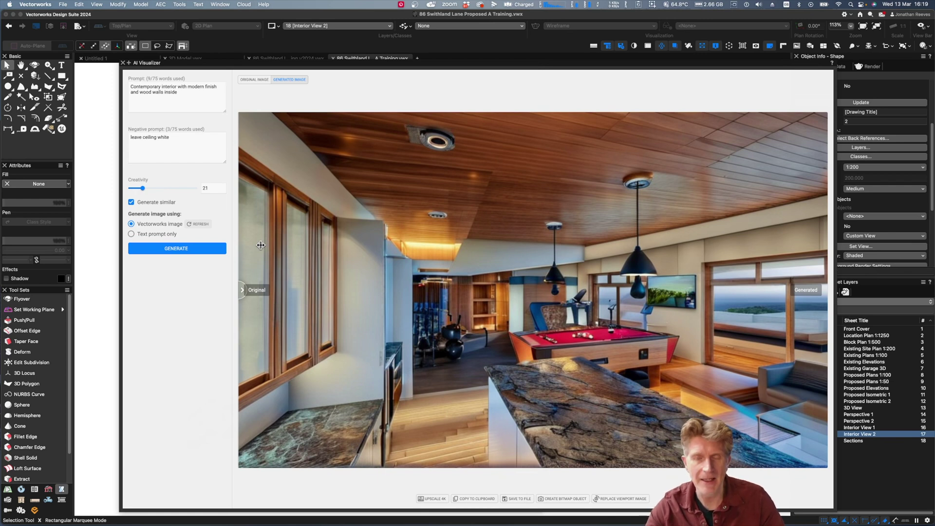
Compare the generated interior with the original viewport image using the before/after divider
drag(242, 290, 828, 291)
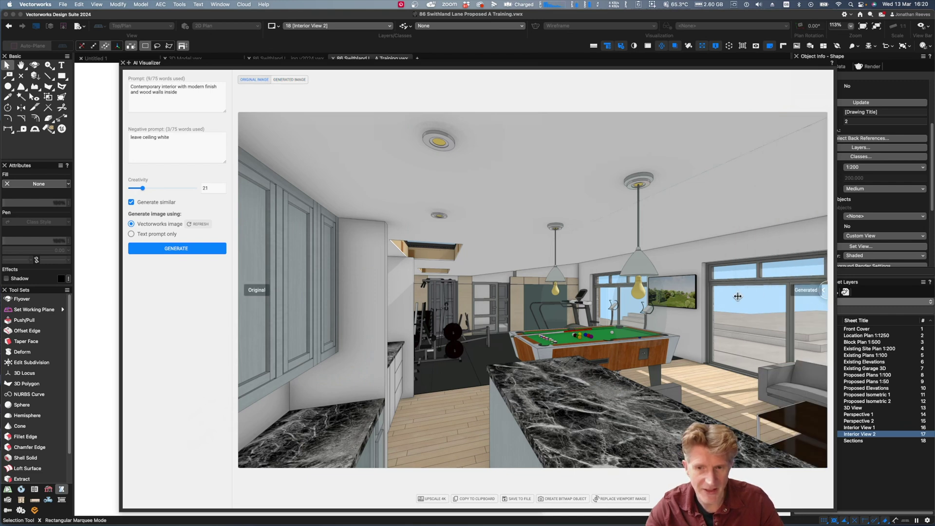
drag(824, 290, 217, 338)
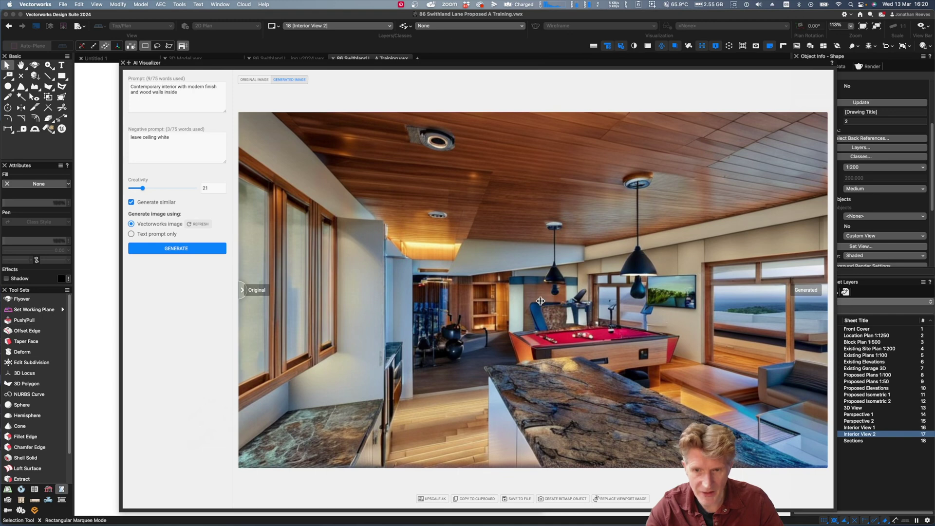
drag(242, 289, 733, 292)
drag(673, 310, 354, 324)
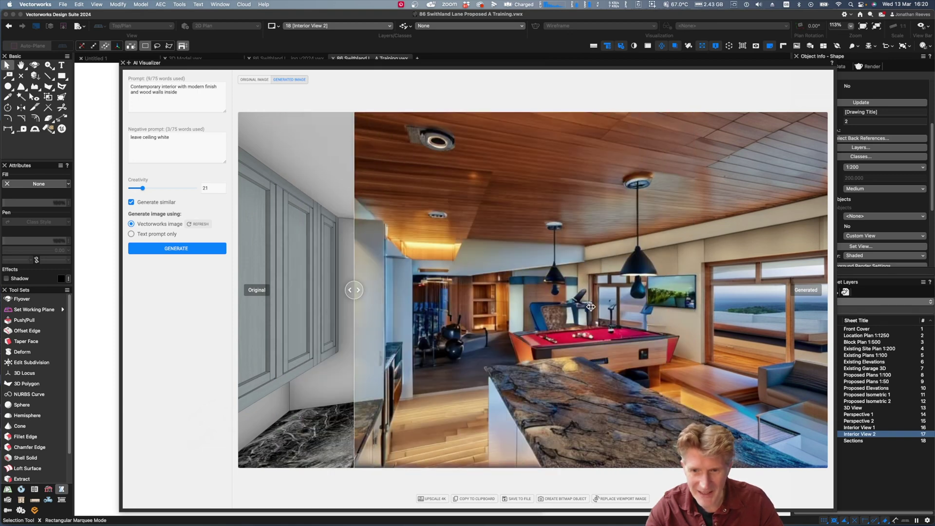
drag(360, 283, 197, 321)
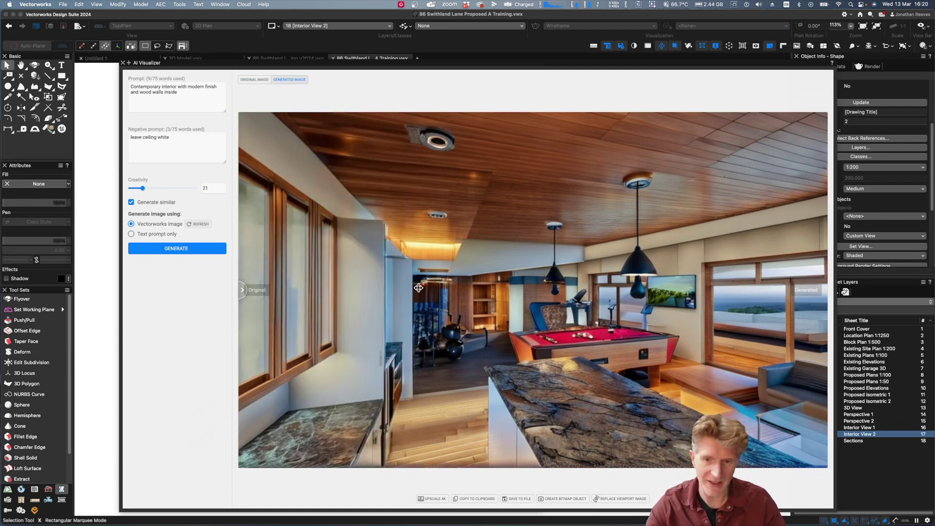
Create a bitmap object from the generated interior image and place it beside the Interior View 2 sheet border
click(558, 499)
drag(170, 63, 468, 87)
click(421, 87)
scroll(531, 212, down, 5)
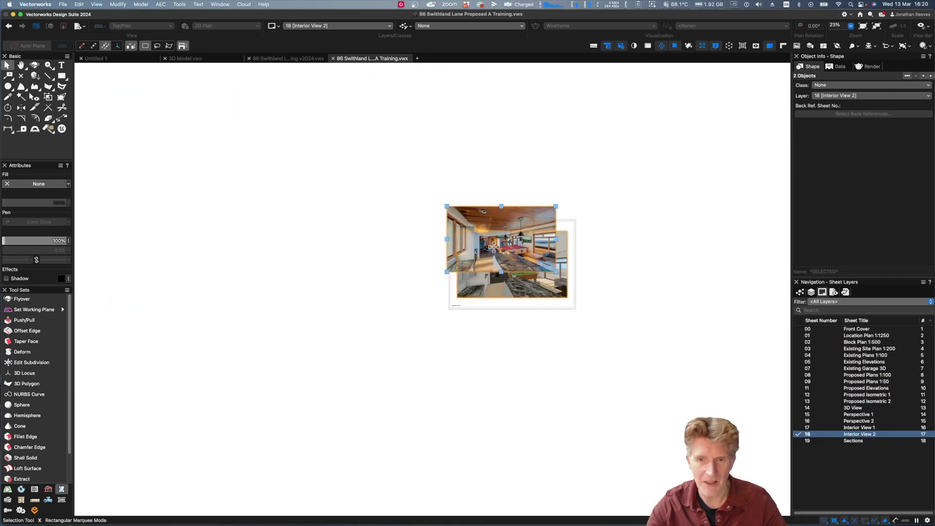
click(451, 203)
drag(459, 237, 585, 235)
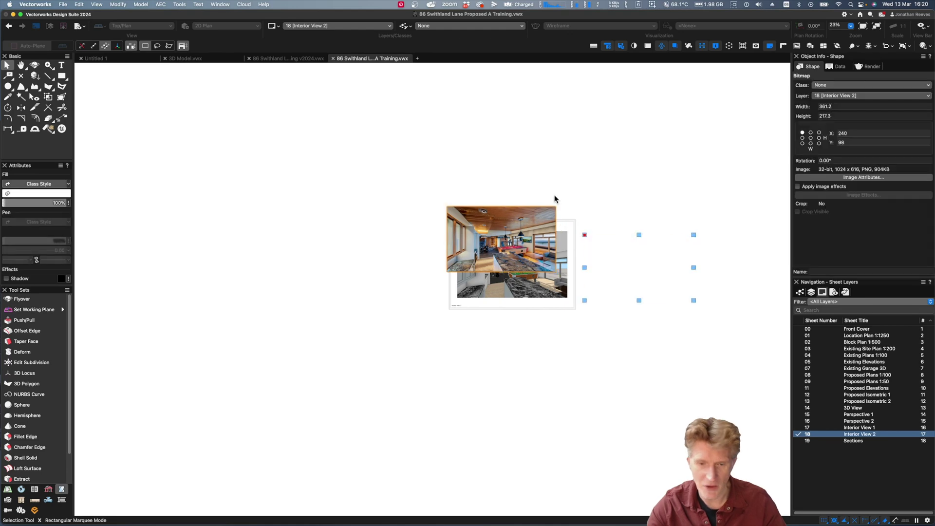
click(555, 199)
Enable image effects on the generated interior bitmap beside the Interior View 2 sheet border
scroll(542, 231, up, 6)
scroll(543, 231, down, 2)
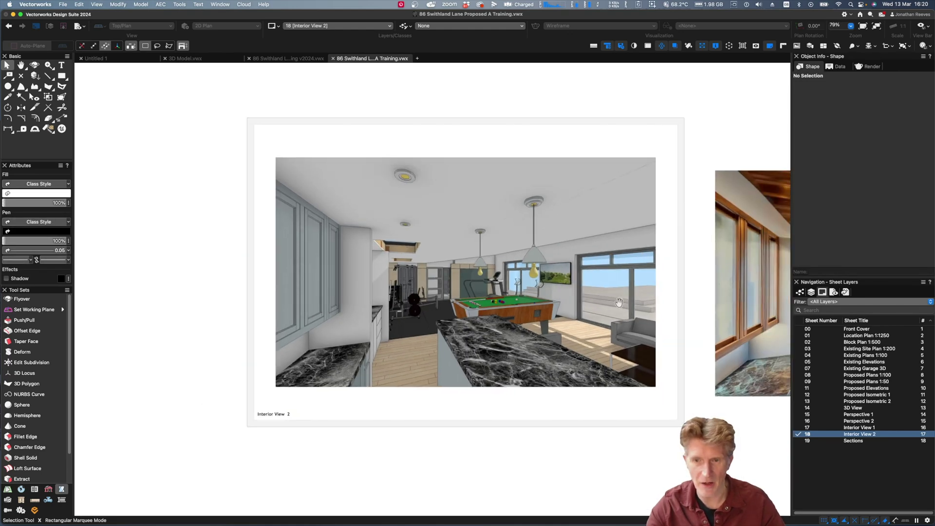
middle_drag(619, 303, 229, 273)
scroll(376, 264, up, 3)
scroll(400, 258, down, 4)
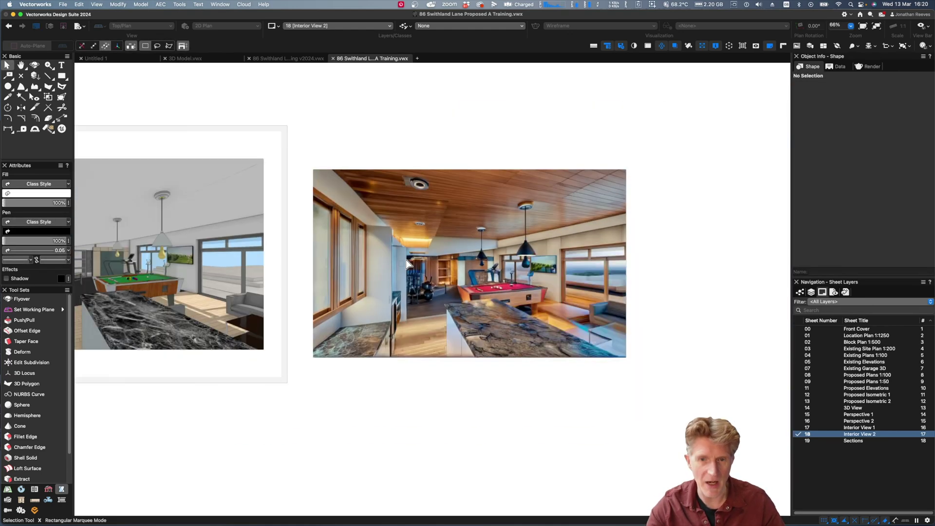
click(515, 215)
scroll(509, 222, up, 3)
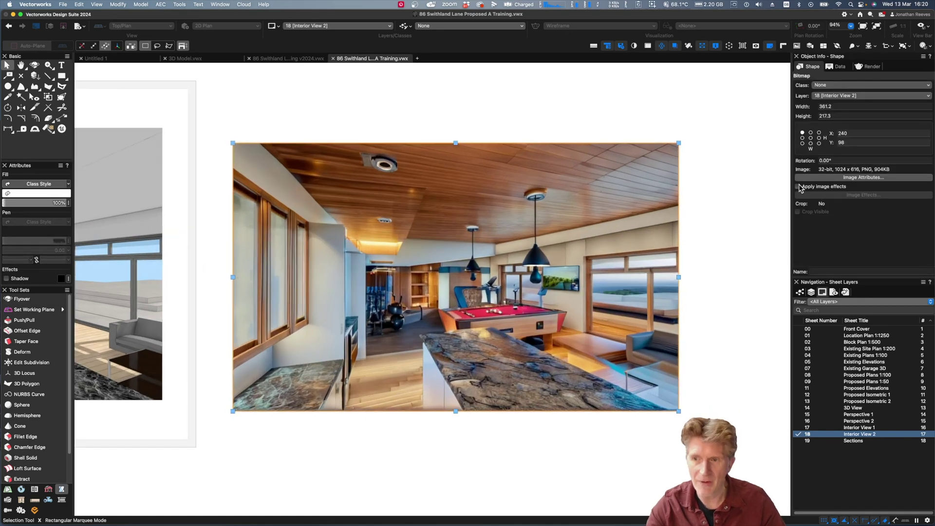
click(798, 186)
Raise the bitmap's Soft Edges effect to about mid-range, reduce its Saturation well below the midpoint, and apply the image effects
click(850, 195)
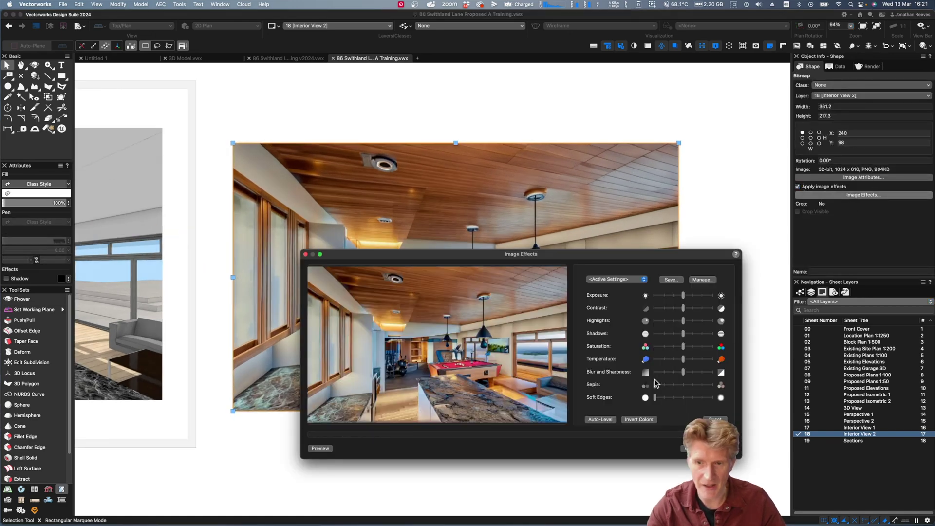
drag(655, 397, 683, 398)
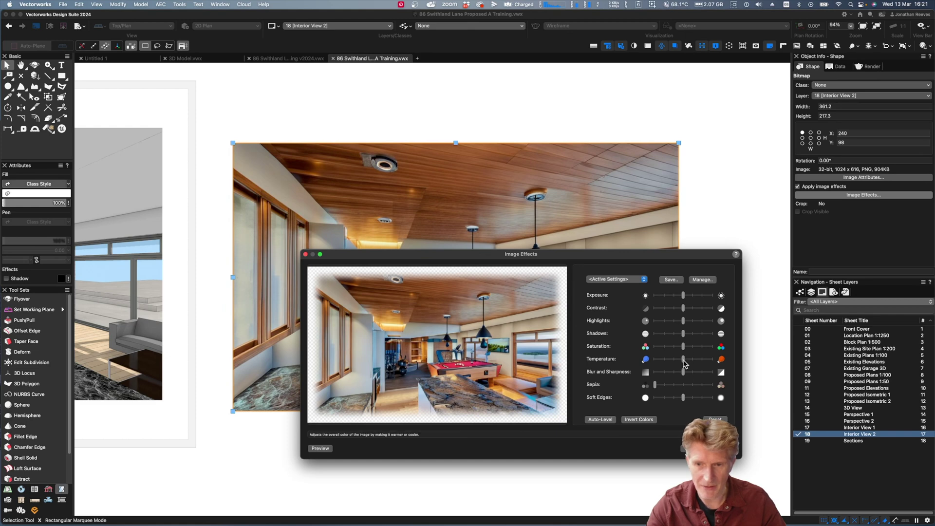
drag(683, 346, 667, 346)
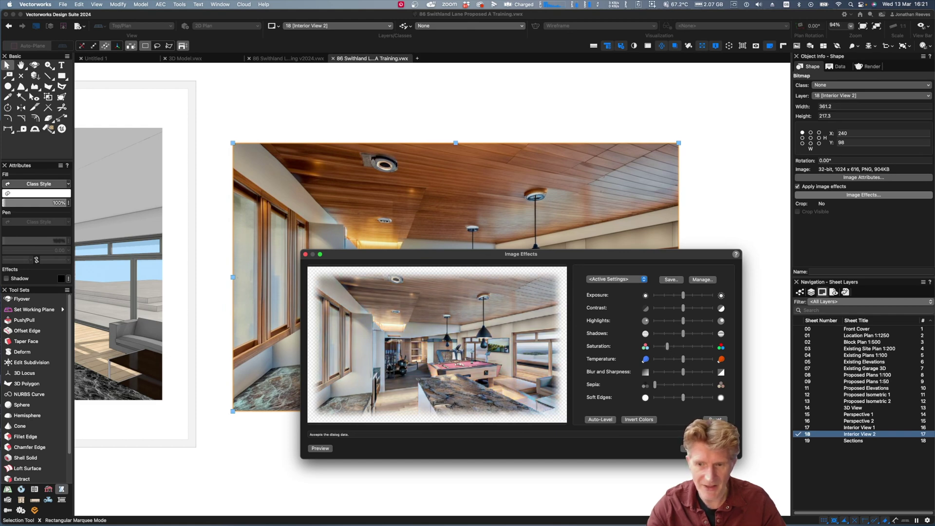
click(710, 448)
click(466, 117)
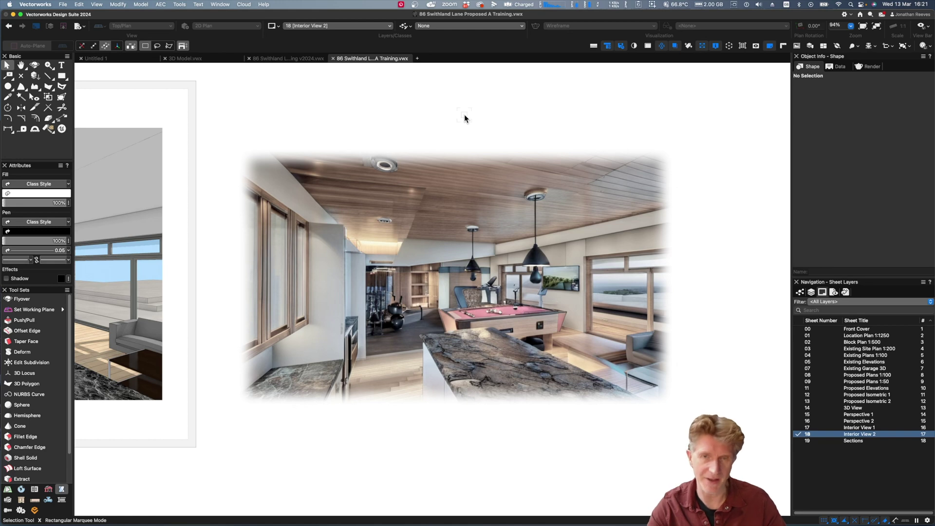
Generate a new interior image in the AI Visualizer with creativity 100 and the prompt "Contemporary interior with modern finish and tiles walls inside"
click(473, 168)
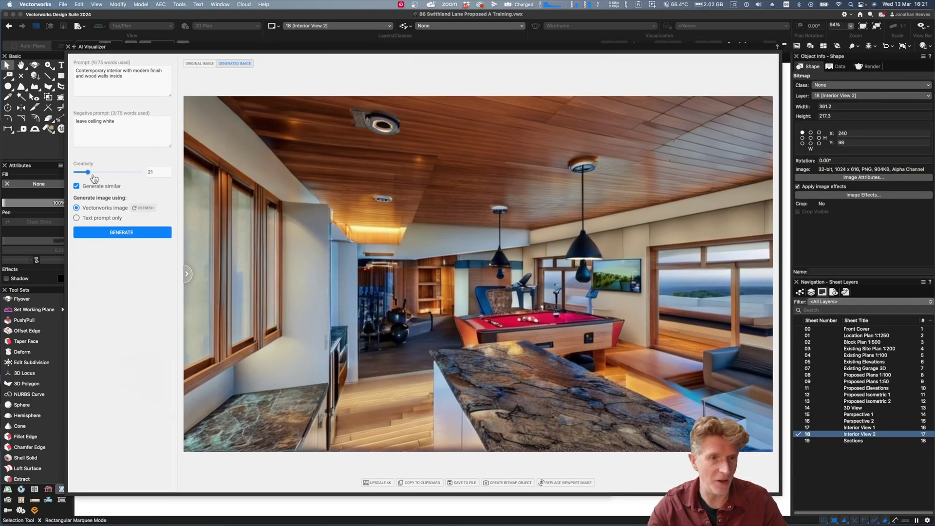
drag(88, 172, 122, 173)
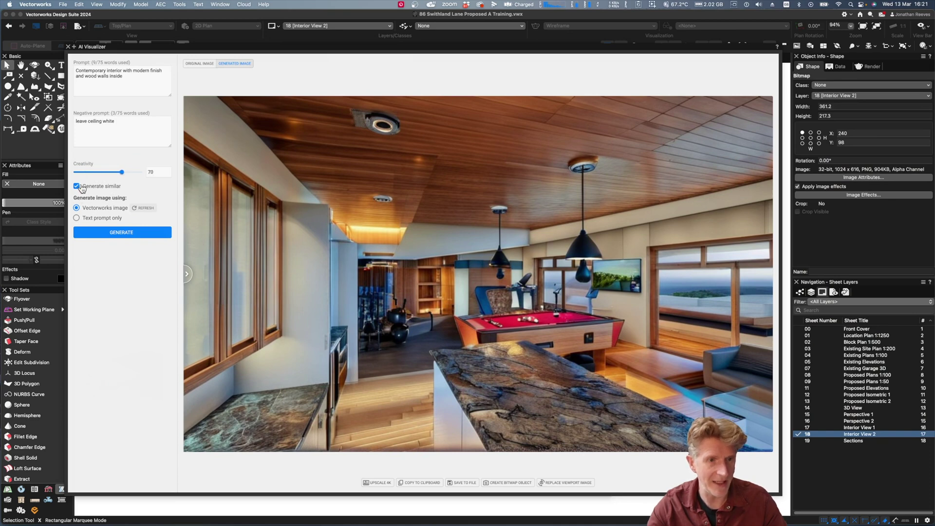
drag(122, 172, 144, 174)
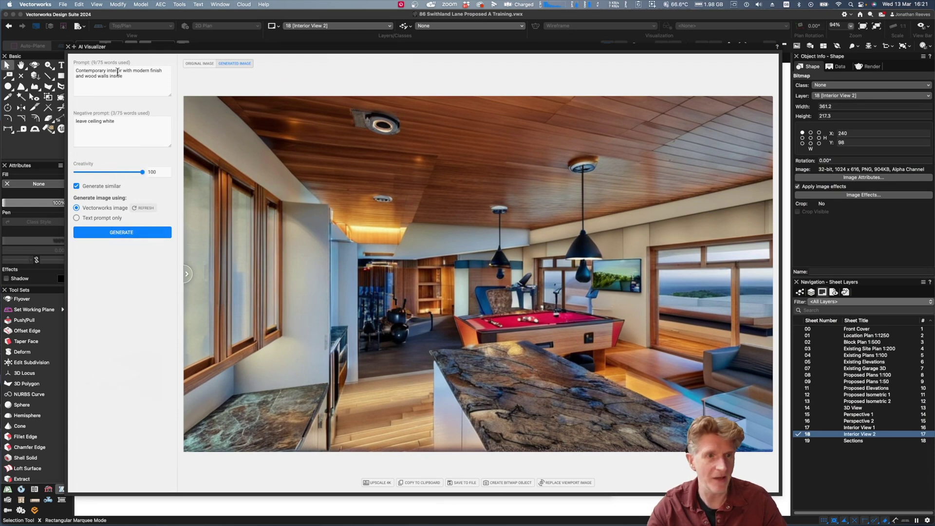
click(91, 77)
double_click(91, 77)
text(tiles)
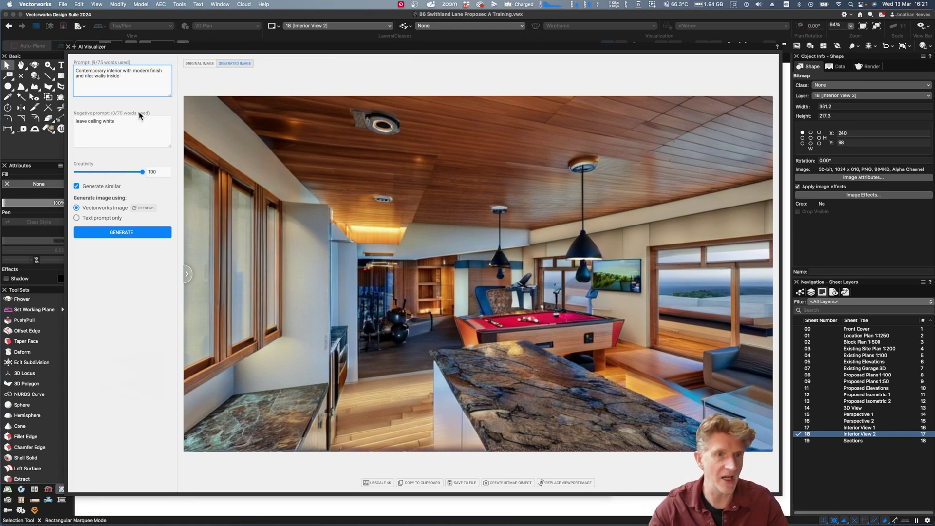
click(129, 234)
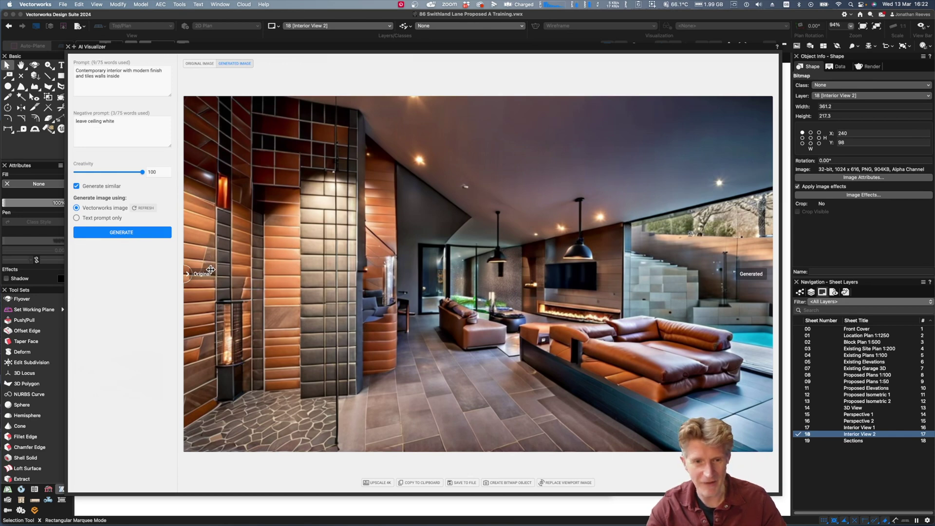
Compare the tiled-wall interior image with the original viewport image using the before/after divider
mouse_move(187, 274)
mouse_down()
mouse_move(598, 274)
mouse_move(188, 274)
mouse_up()
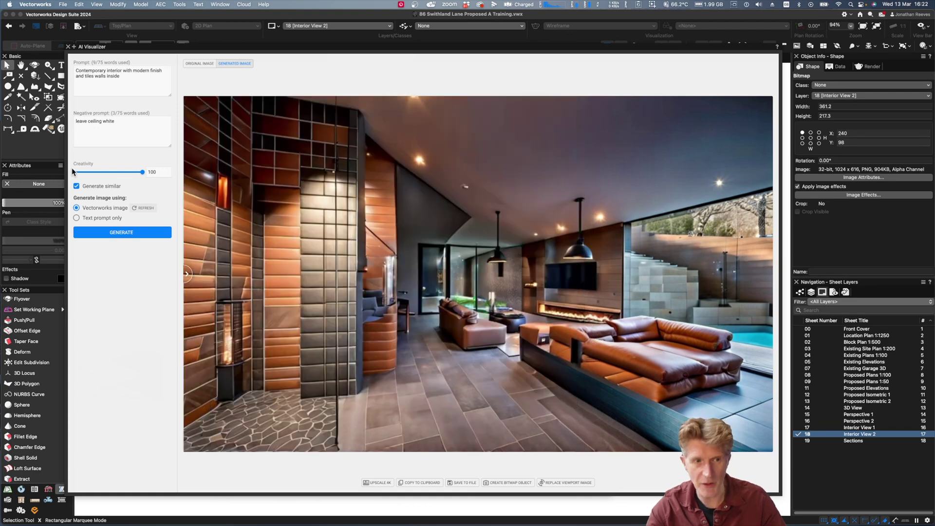
drag(209, 278, 188, 273)
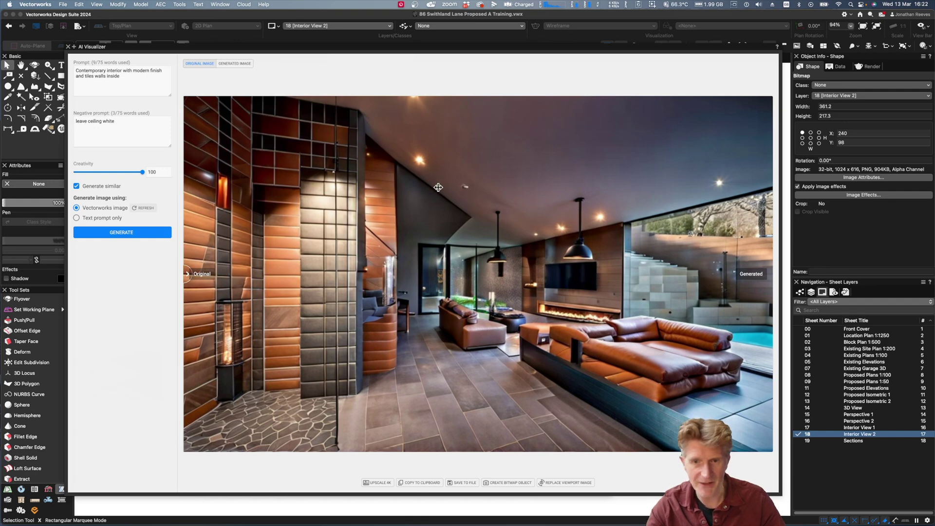
mouse_move(191, 273)
mouse_down()
mouse_move(725, 274)
mouse_move(228, 313)
mouse_move(616, 292)
mouse_move(271, 283)
mouse_move(174, 266)
mouse_up()
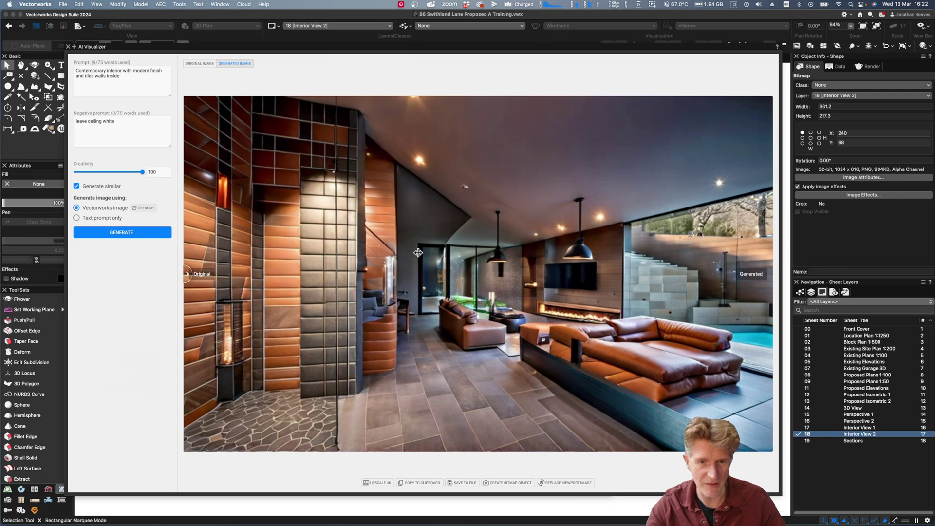